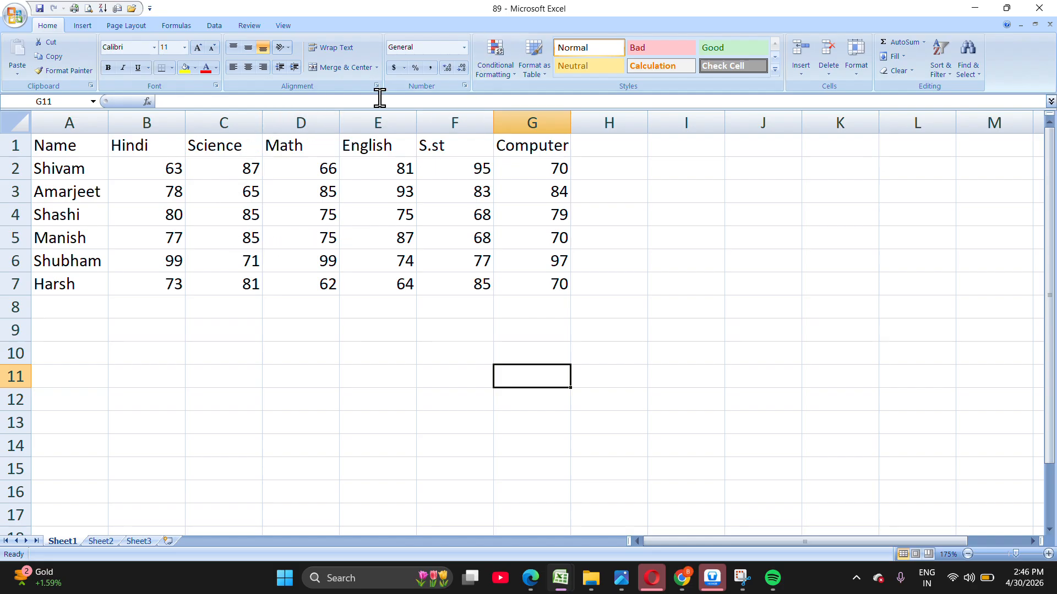
left_click(509, 73)
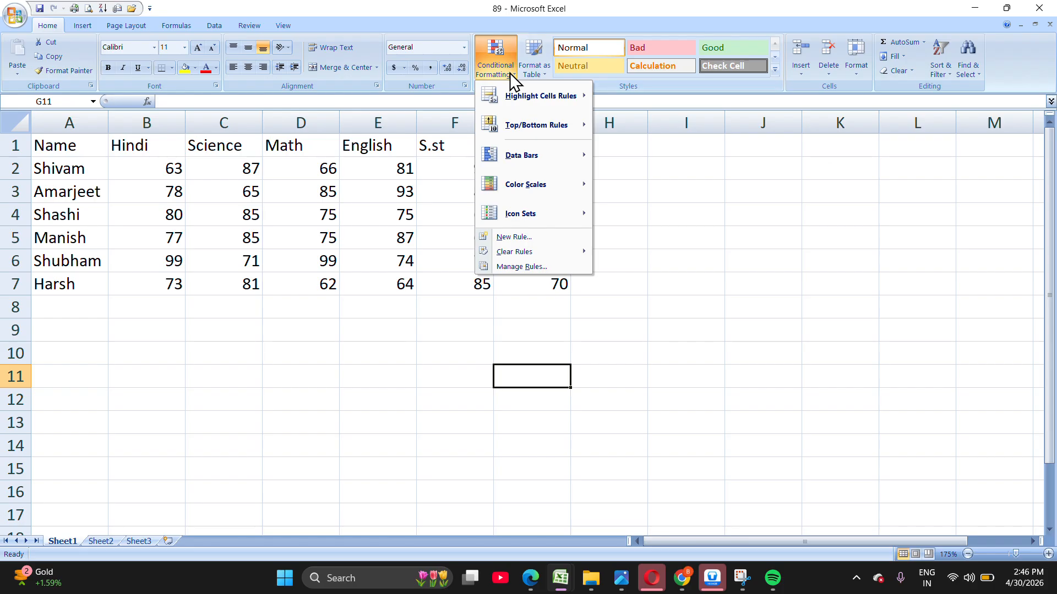
mouse_move(537, 117)
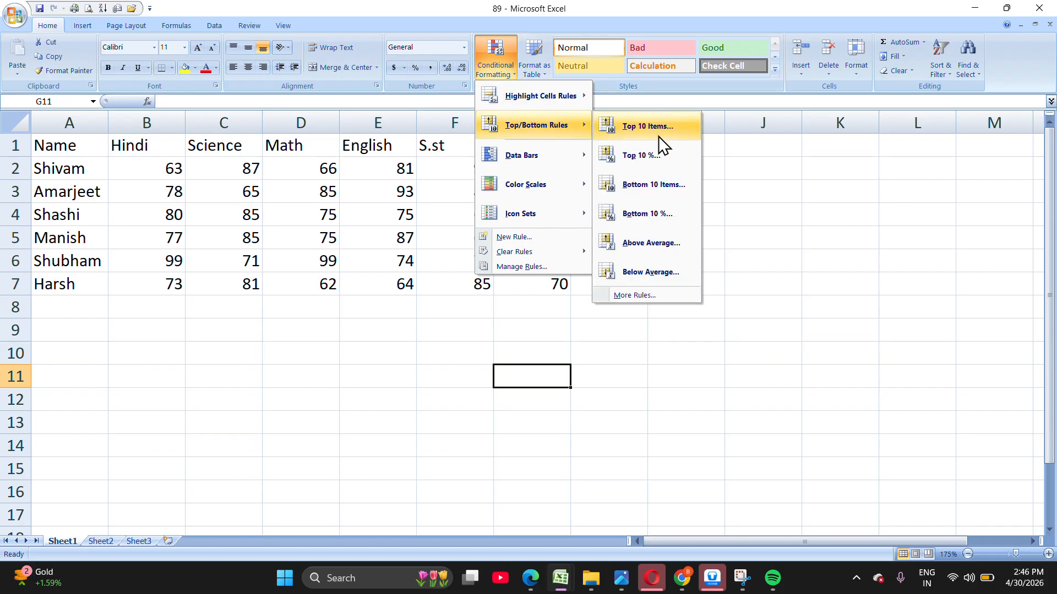
left_click(286, 217)
- Preview a Top 10 Items conditional formatting rule with Light Red Fill with Dark Red Text on the marks in B2:G7
left_click(148, 169)
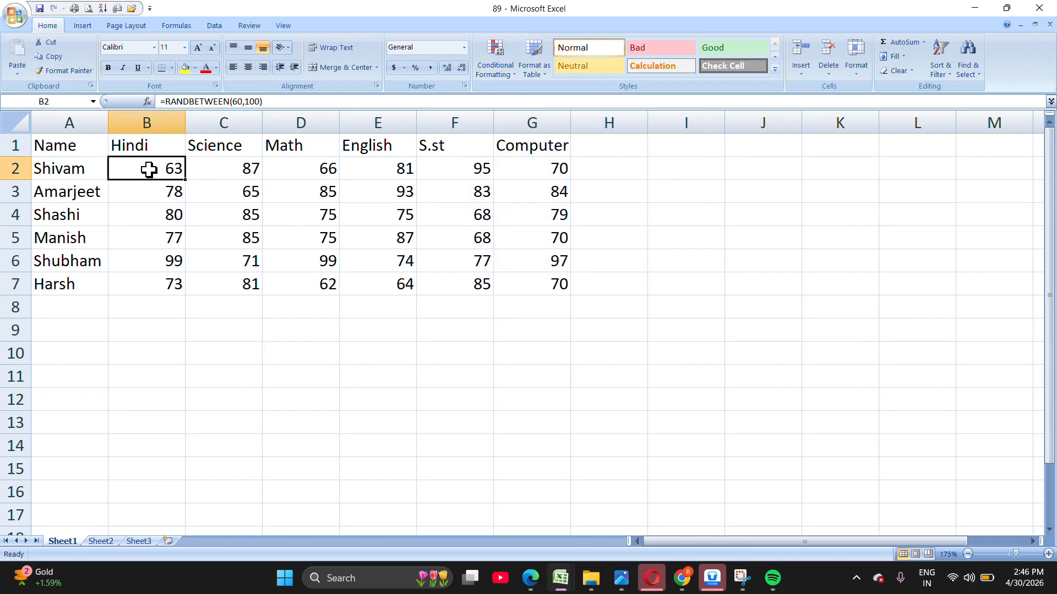
left_click_drag(148, 169, 548, 286)
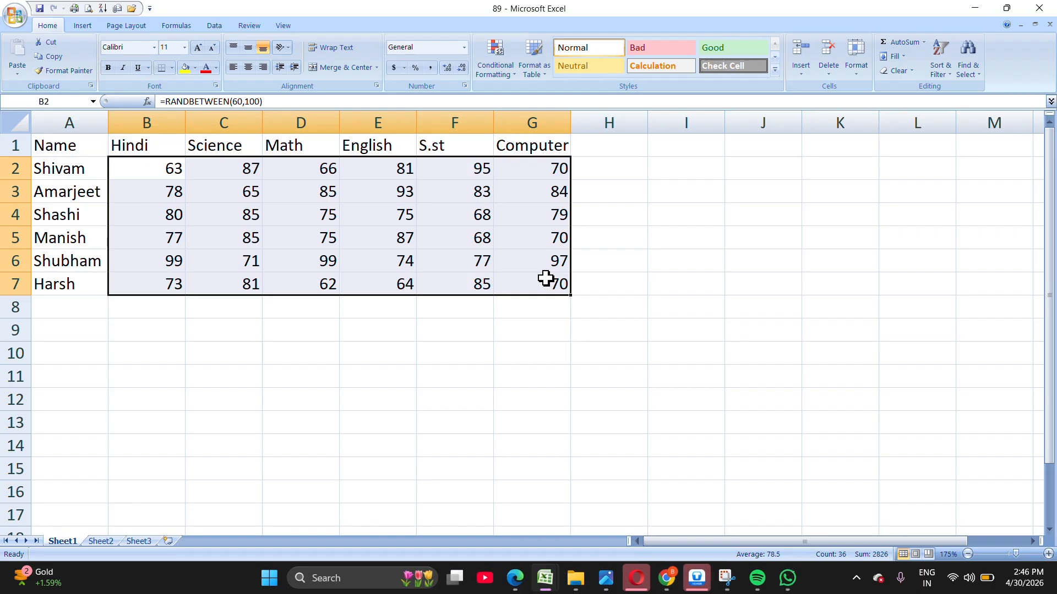
left_click(509, 66)
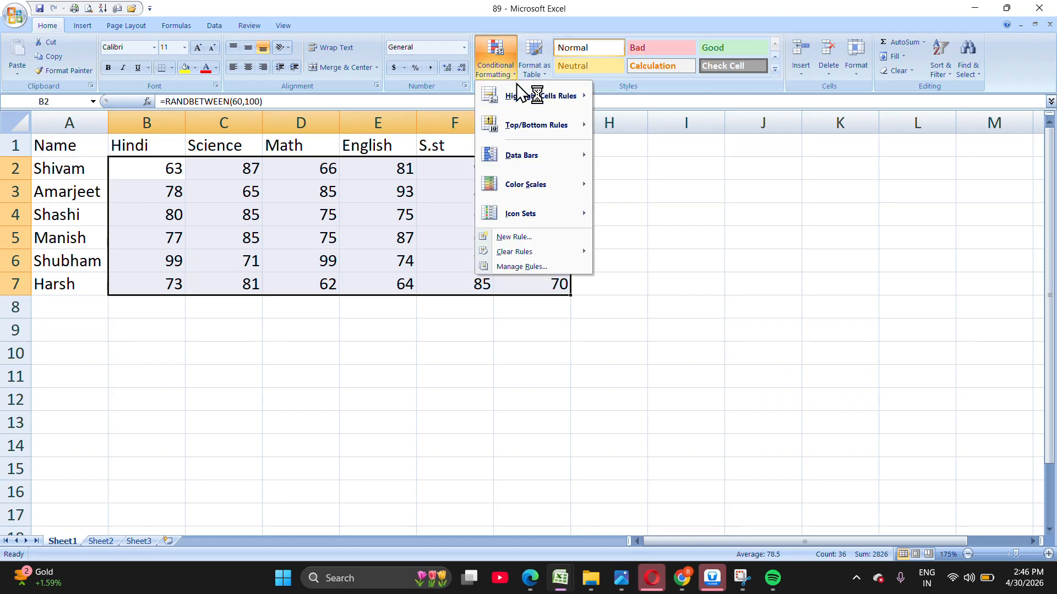
mouse_move(524, 120)
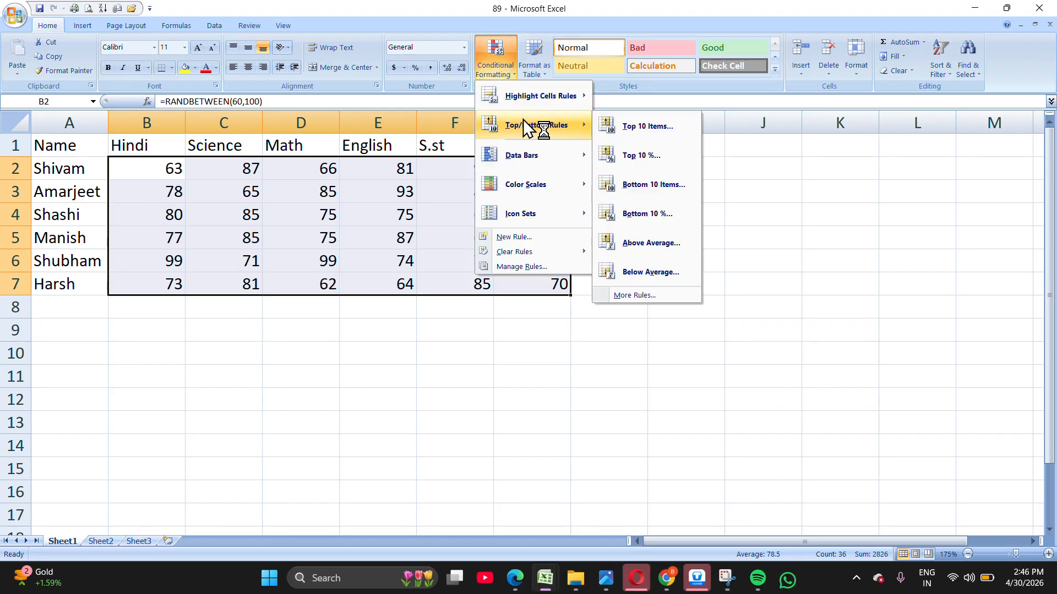
left_click(636, 132)
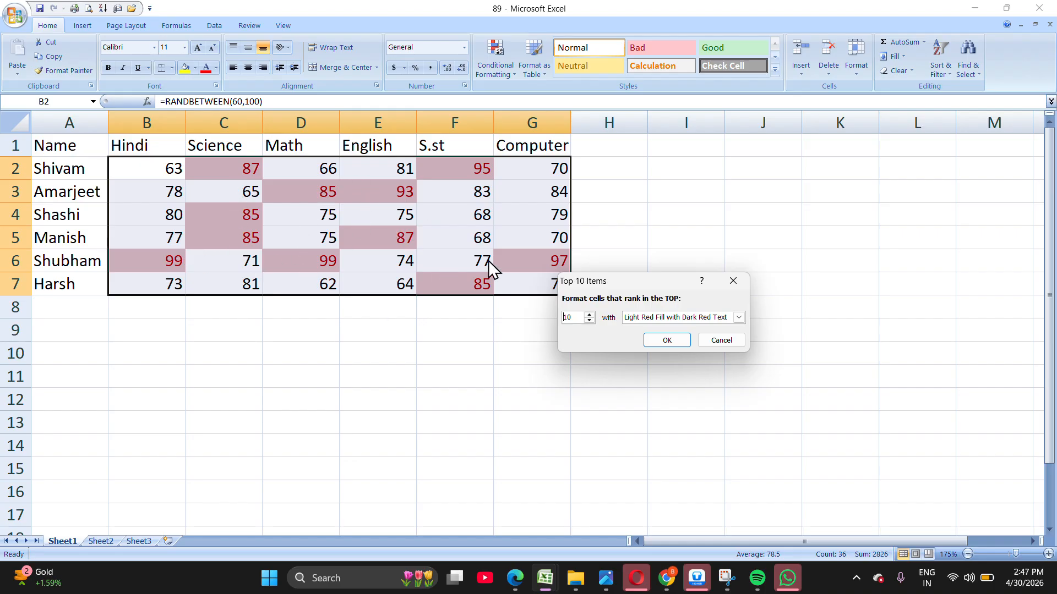
- Try lowering the number of top-ranked cells to 4 and raising it again in the Top 10 Items rule preview
left_click(589, 320)
left_click(589, 320)
left_click(589, 321)
left_click(589, 320)
left_click(589, 321)
left_click(588, 321)
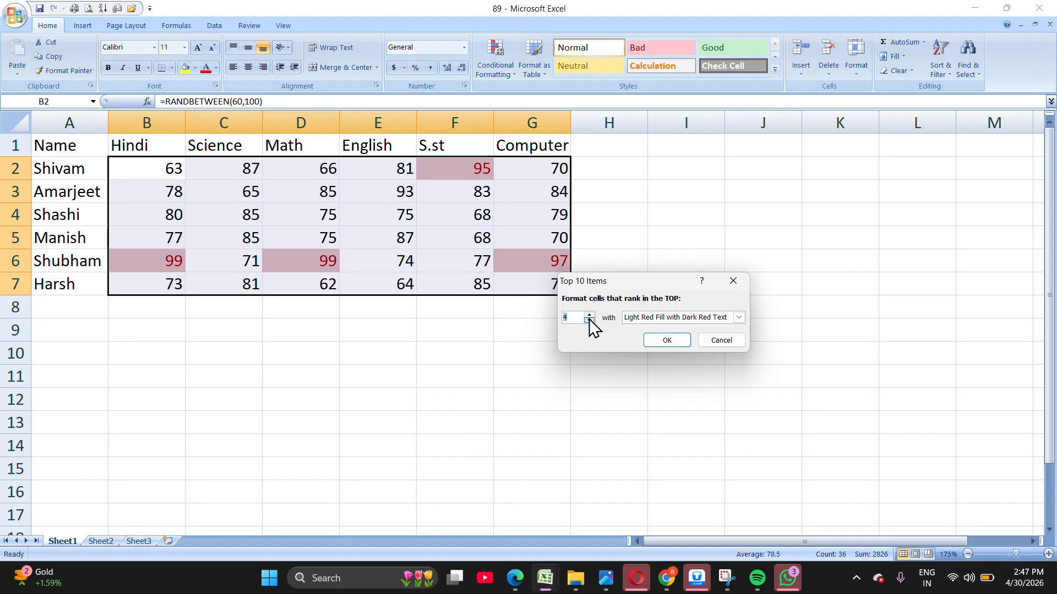
left_click(589, 315)
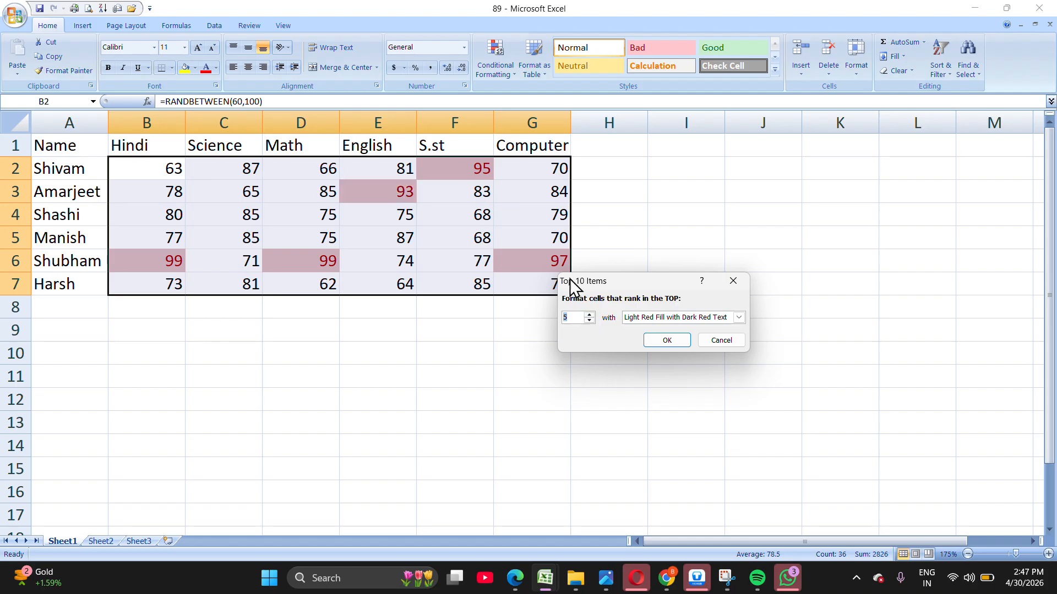
left_click(590, 316)
left_click(590, 316)
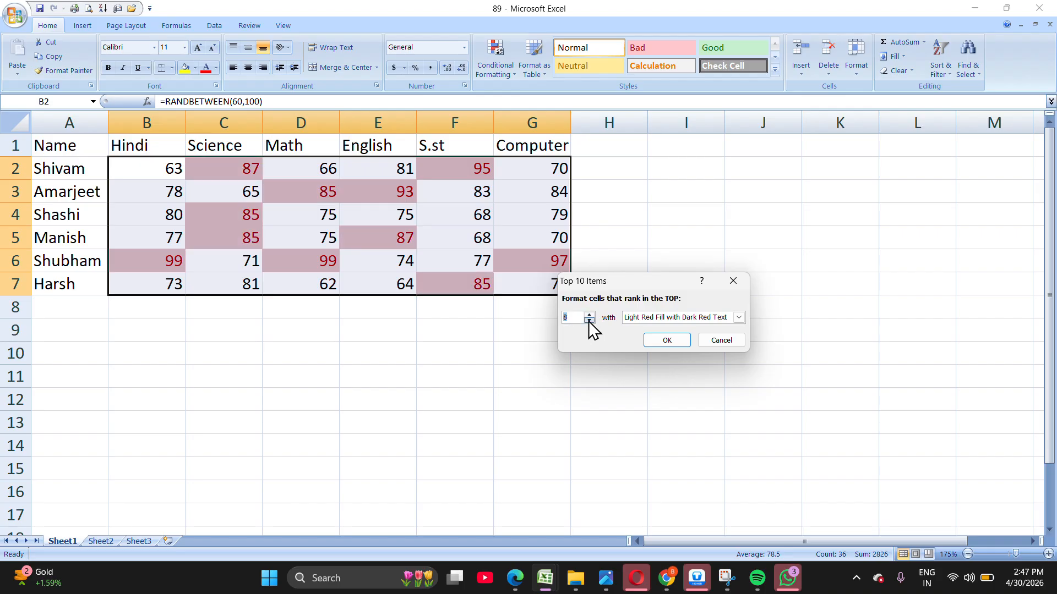
- Reduce the number of top-ranked cells to 2 in the preview and discard the Top 10 Items rule
left_click(588, 320)
left_click(588, 320)
left_click(589, 320)
left_click(589, 320)
left_click(588, 321)
left_click(589, 321)
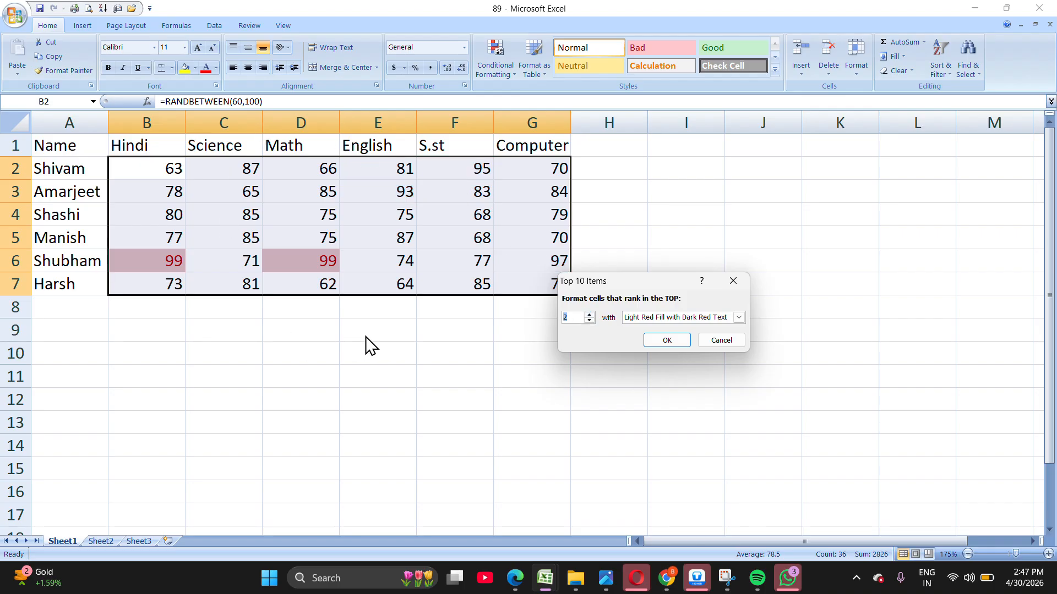
left_click(742, 286)
left_click(511, 71)
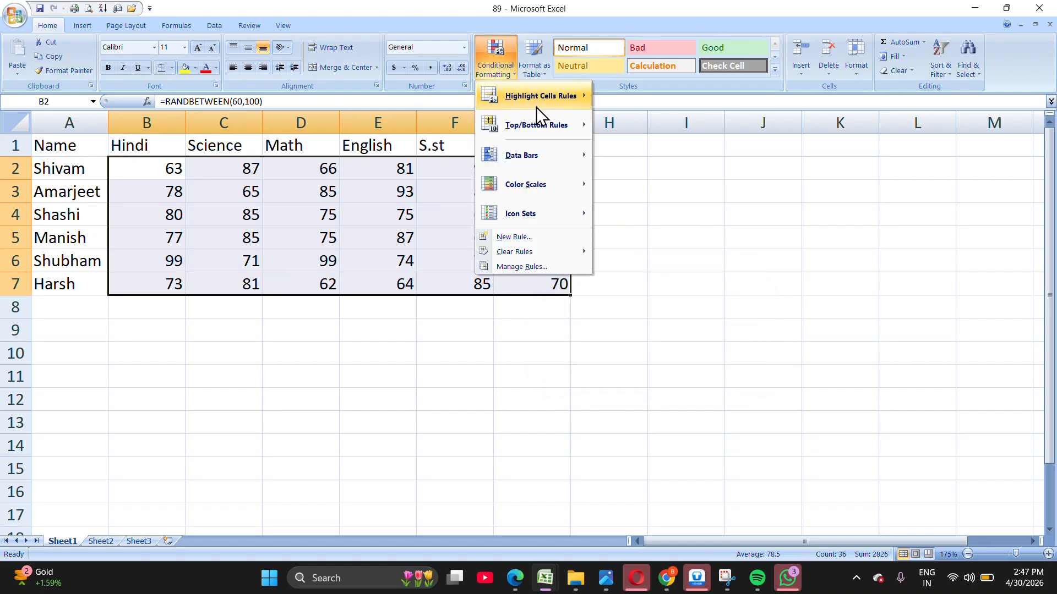
mouse_move(557, 132)
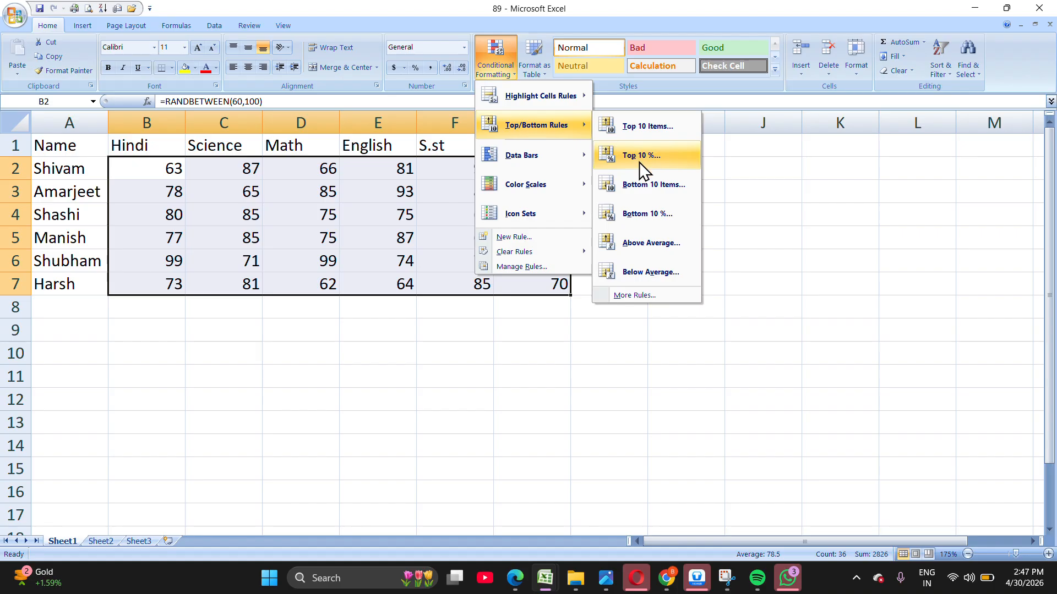
key("Escape")
key("Escape")
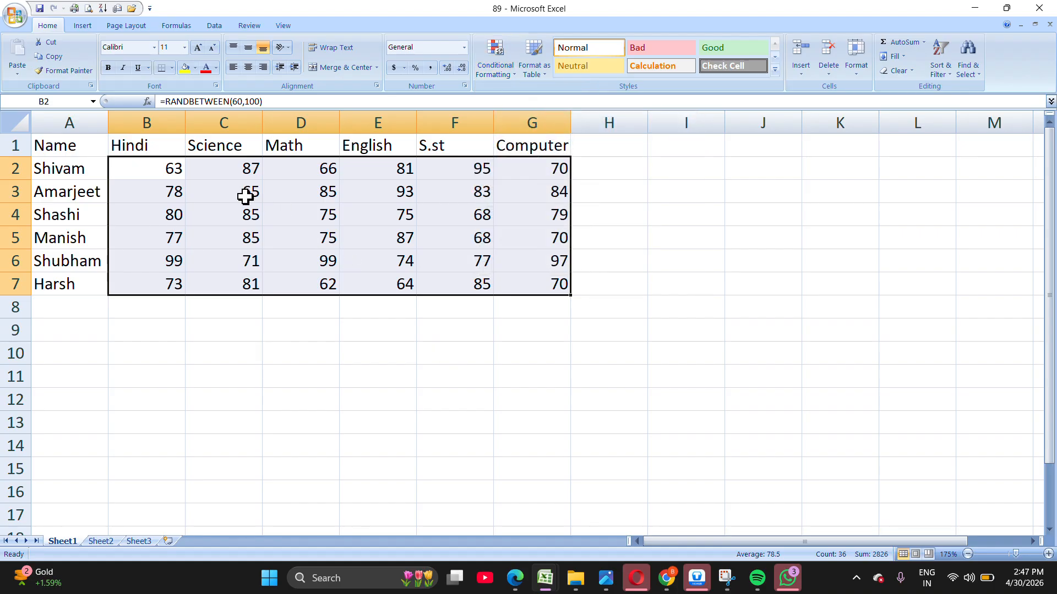
- Select the Science marks, the Math marks and the whole range B2:G7 to check how many cells hold marks
left_click(164, 169)
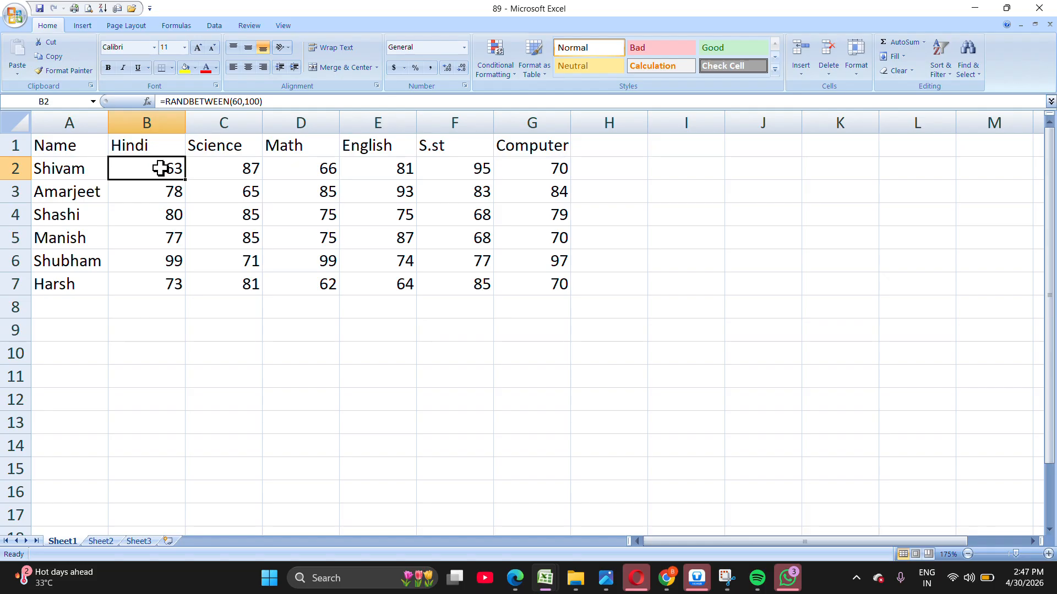
left_click(246, 166)
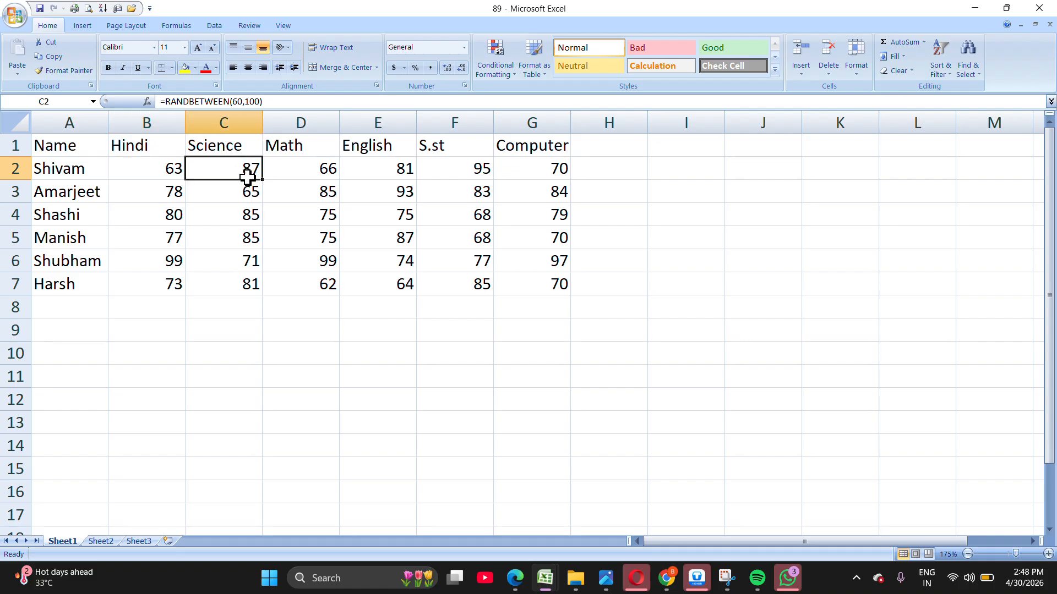
left_click_drag(247, 176, 246, 279)
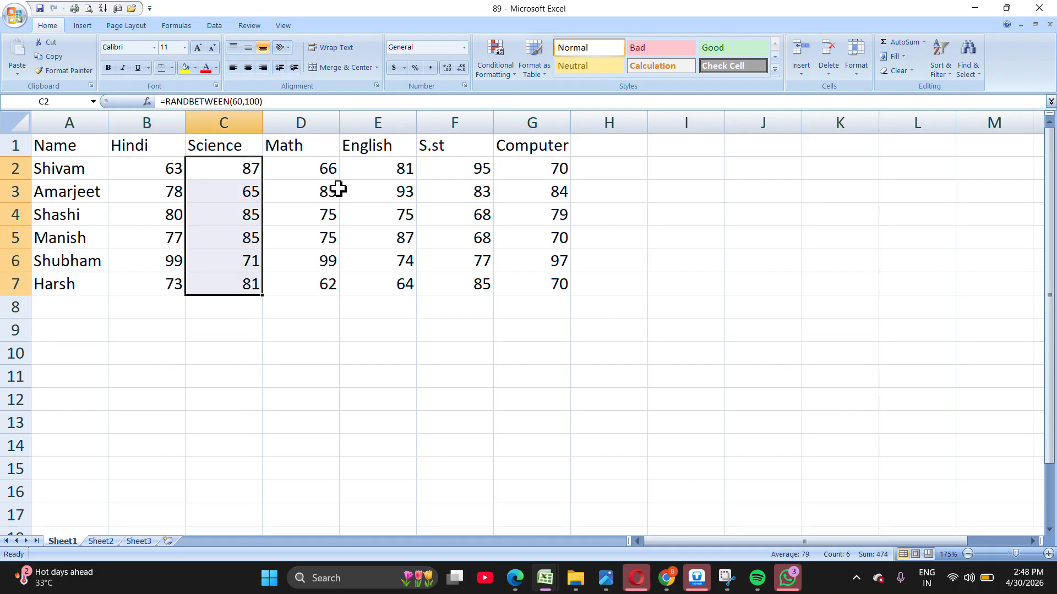
left_click_drag(322, 174, 320, 284)
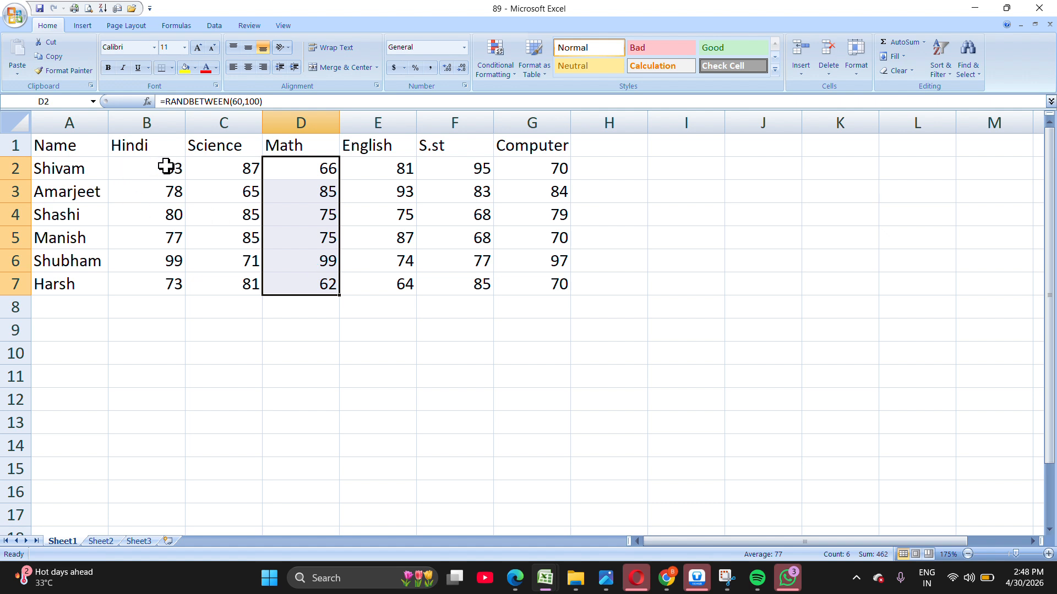
left_click_drag(165, 167, 567, 278)
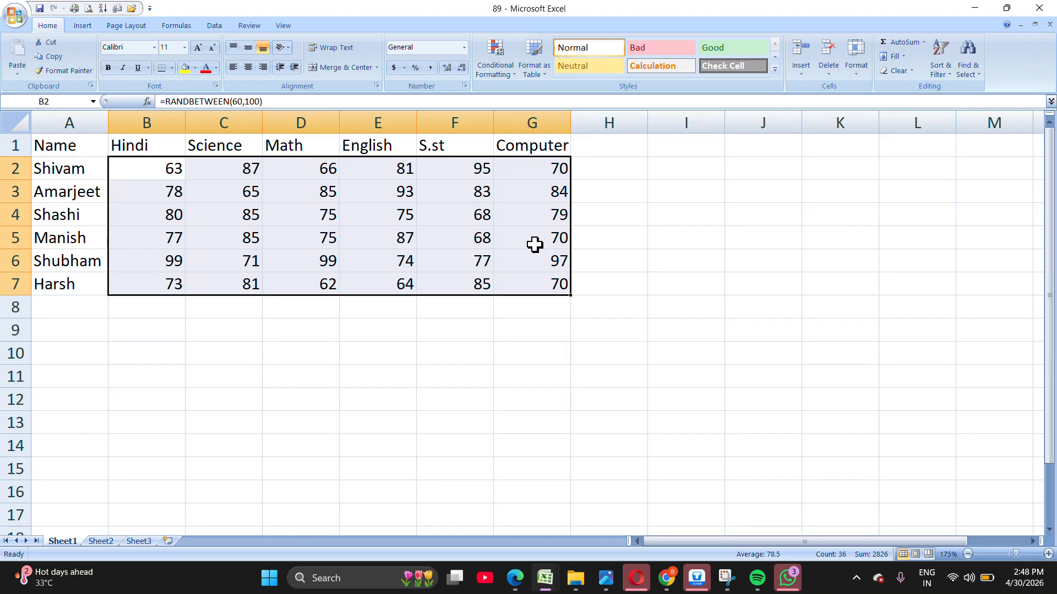
left_click(495, 64)
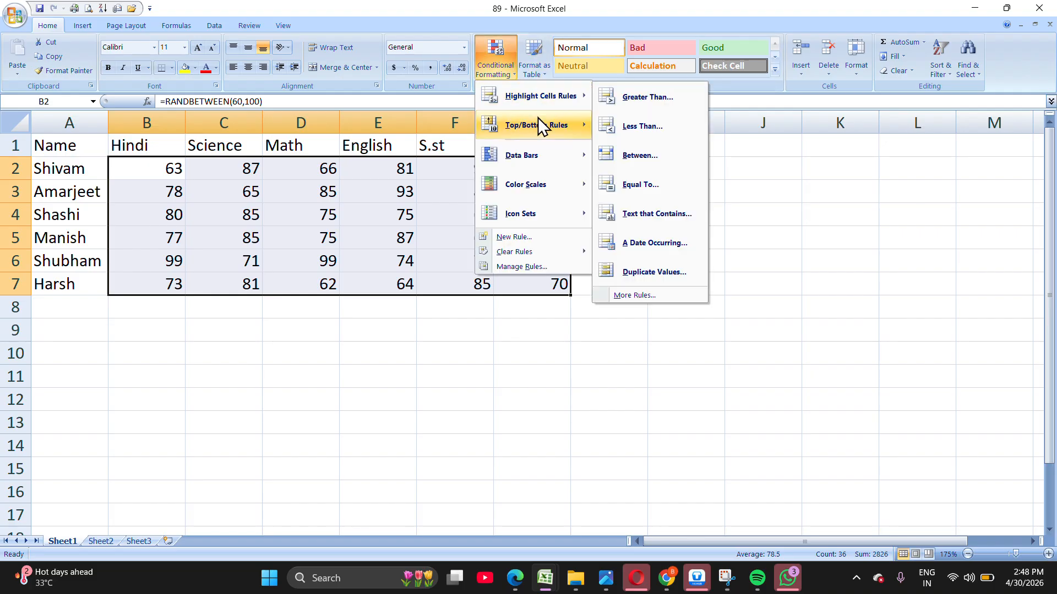
mouse_move(537, 117)
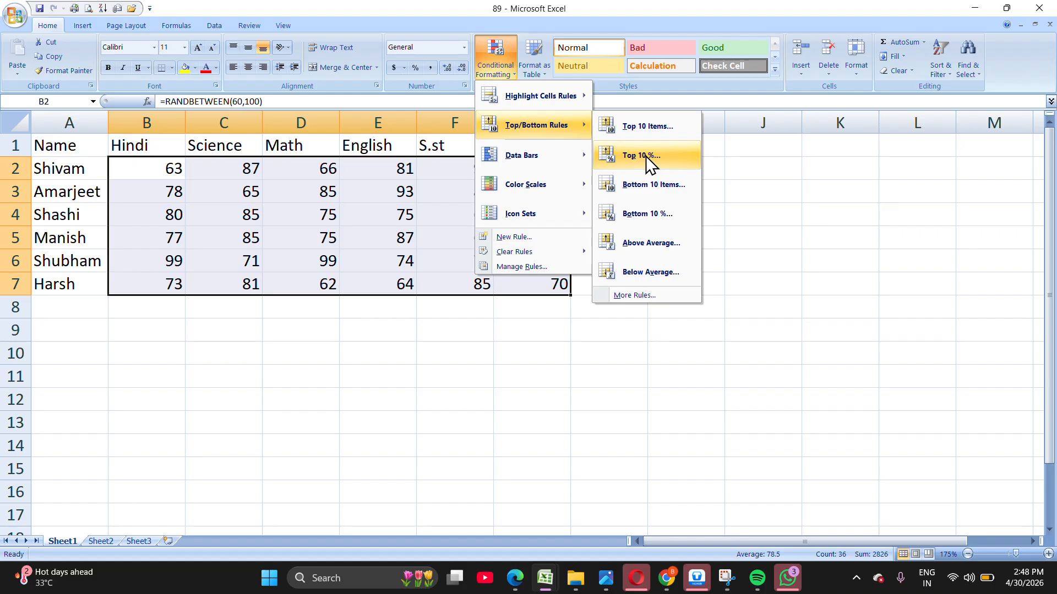
left_click(406, 349)
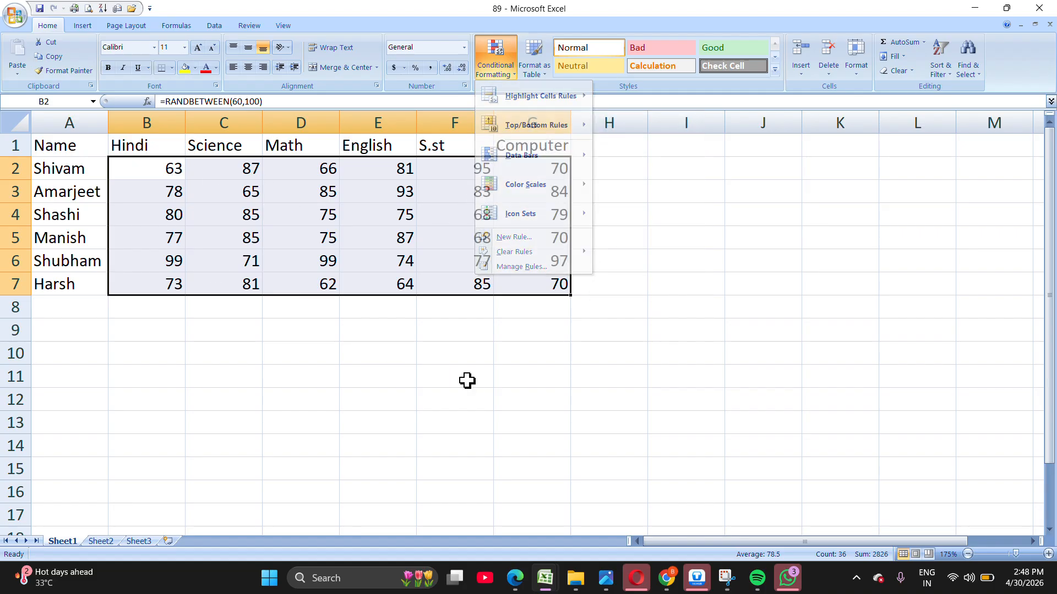
- Calculate 10 percent of the 36 mark cells in cell I3 with the formula =36*10/100
left_click(708, 197)
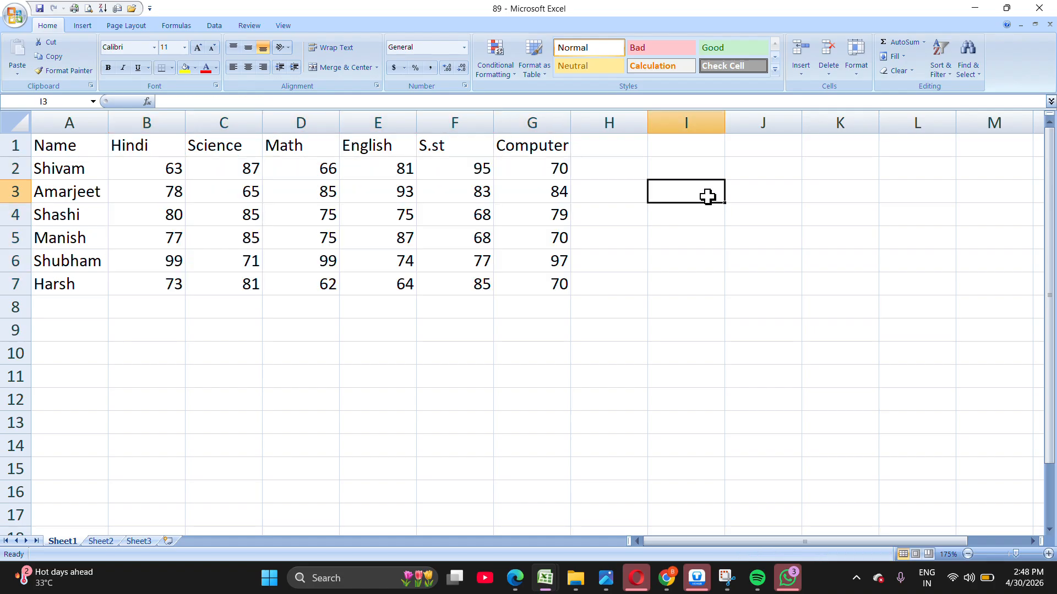
type("=[")
key("BackSpace")
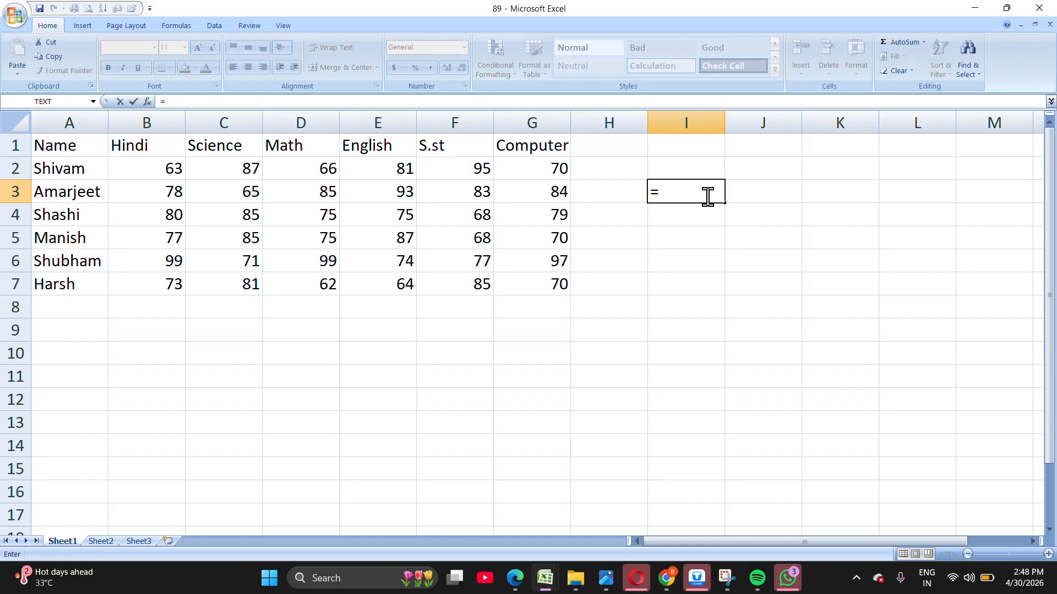
type("36*10/100")
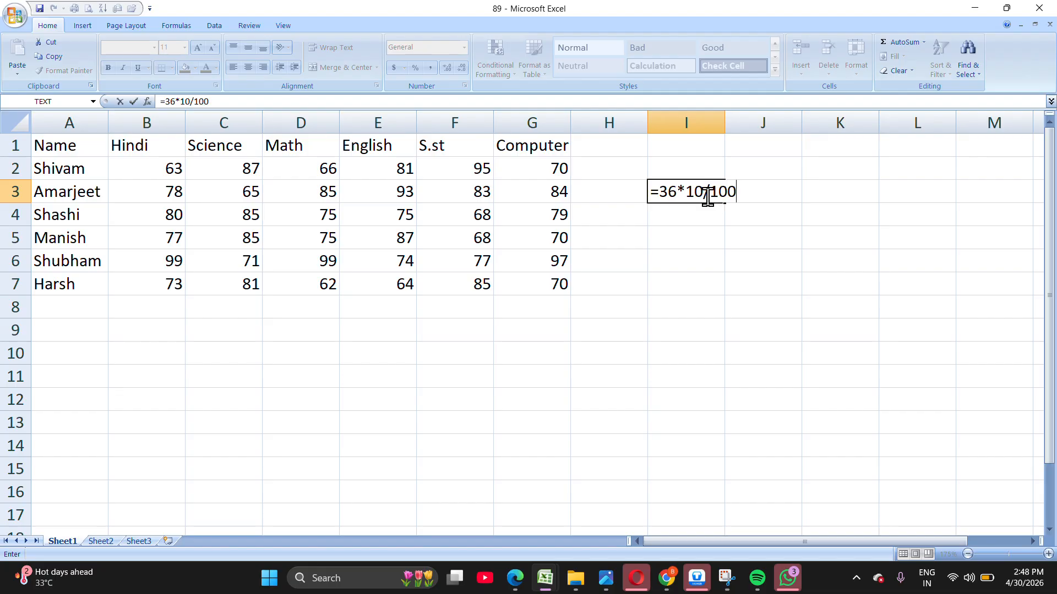
key("Return")
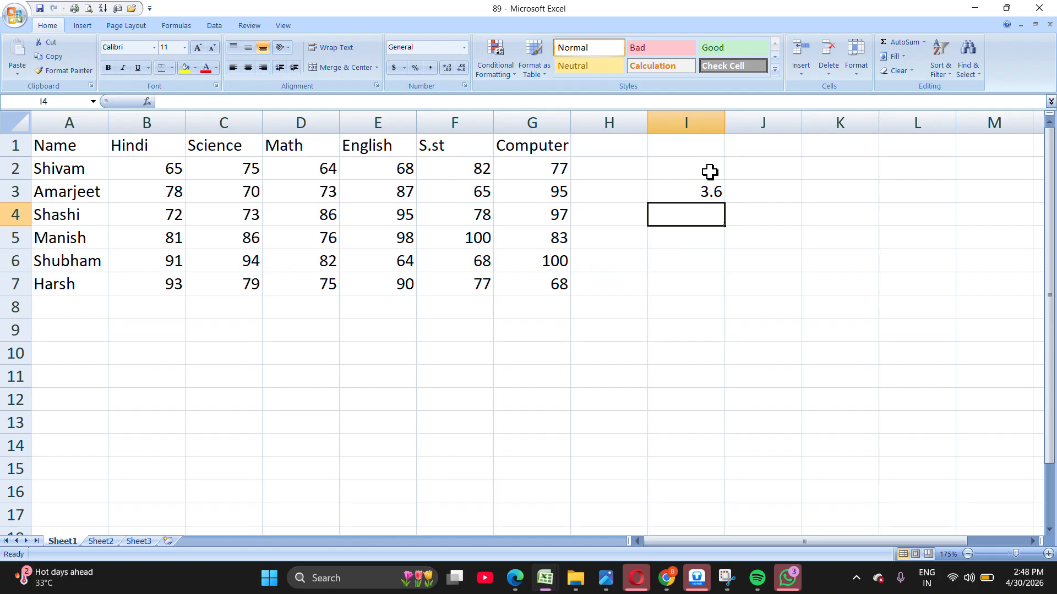
left_click(498, 72)
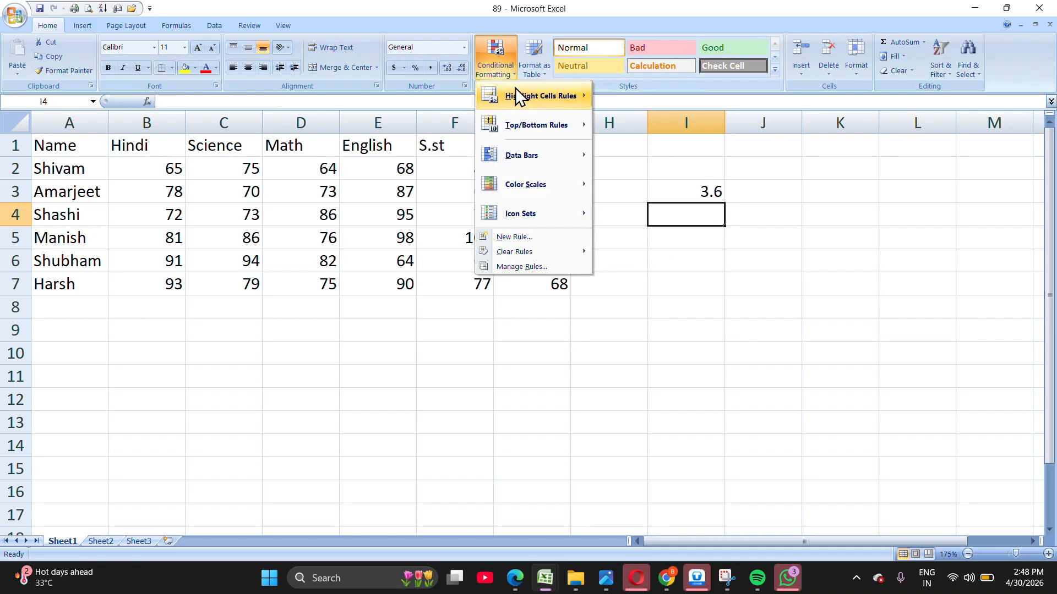
mouse_move(534, 123)
left_click(837, 289)
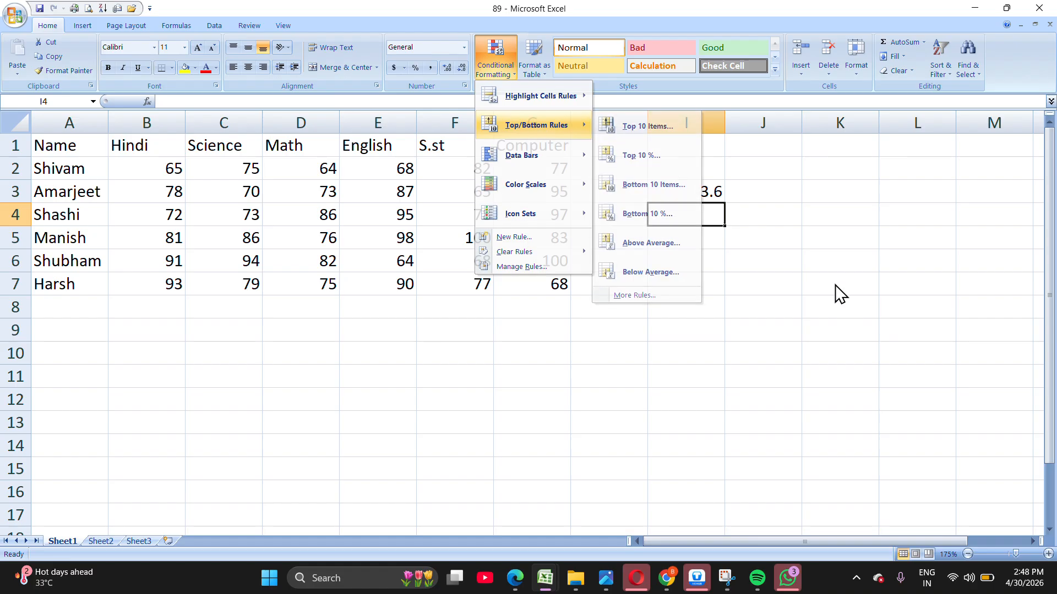
left_click(707, 193)
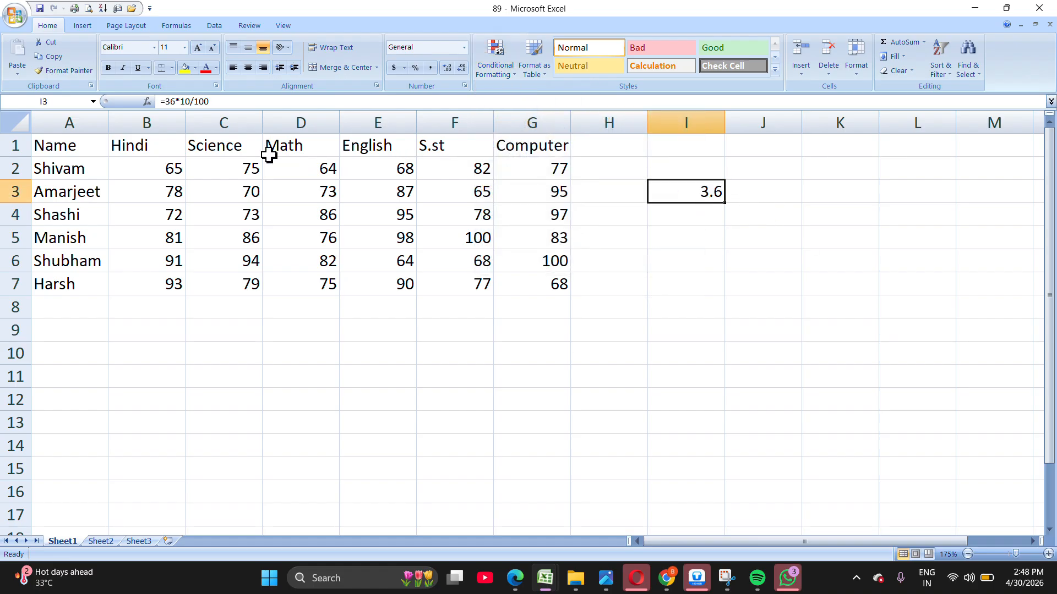
left_click_drag(154, 163, 557, 286)
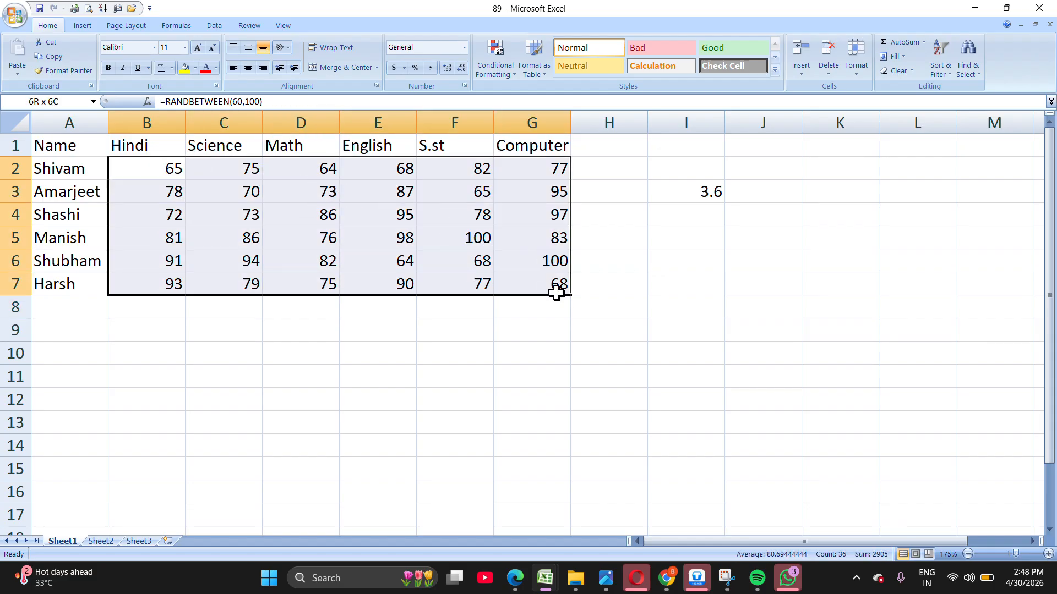
left_click(653, 317)
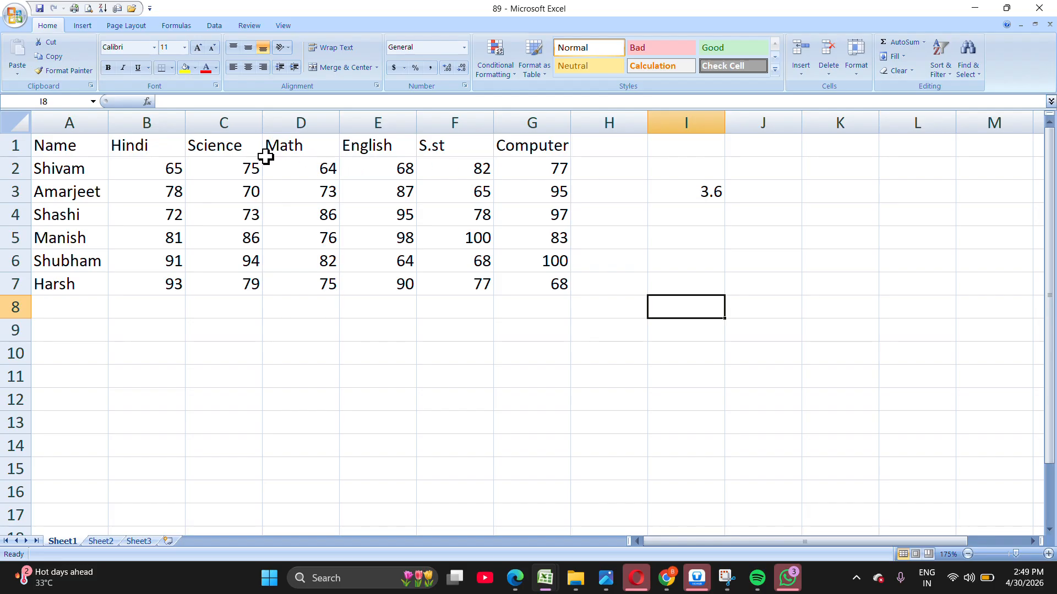
- Preview a Top 10% rule at 10 percent with Light Red Fill with Dark Red Text on B2:G7 and discard it
left_click_drag(144, 169, 536, 273)
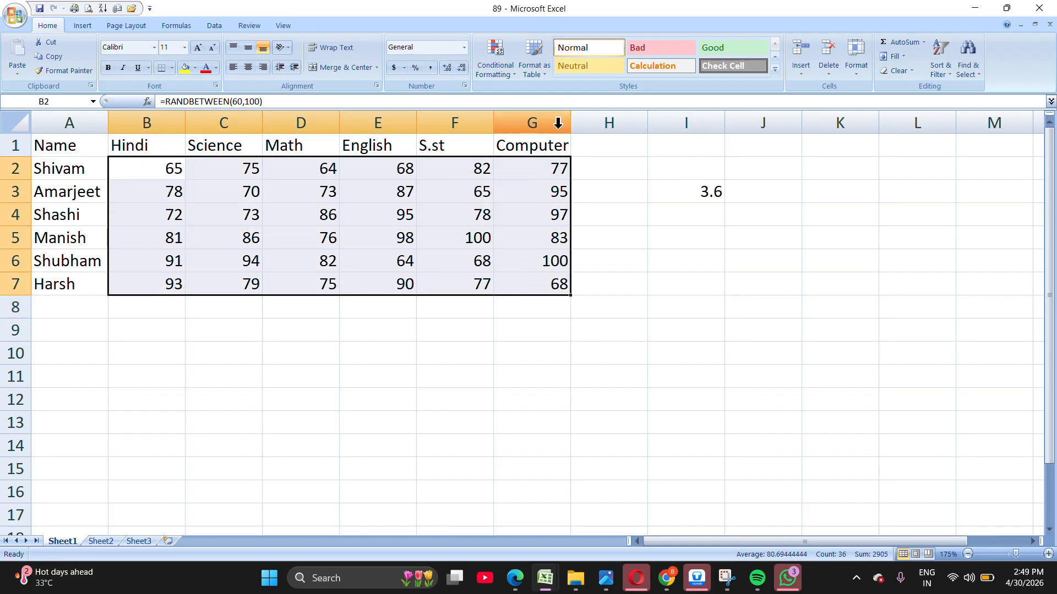
left_click(511, 74)
mouse_move(536, 132)
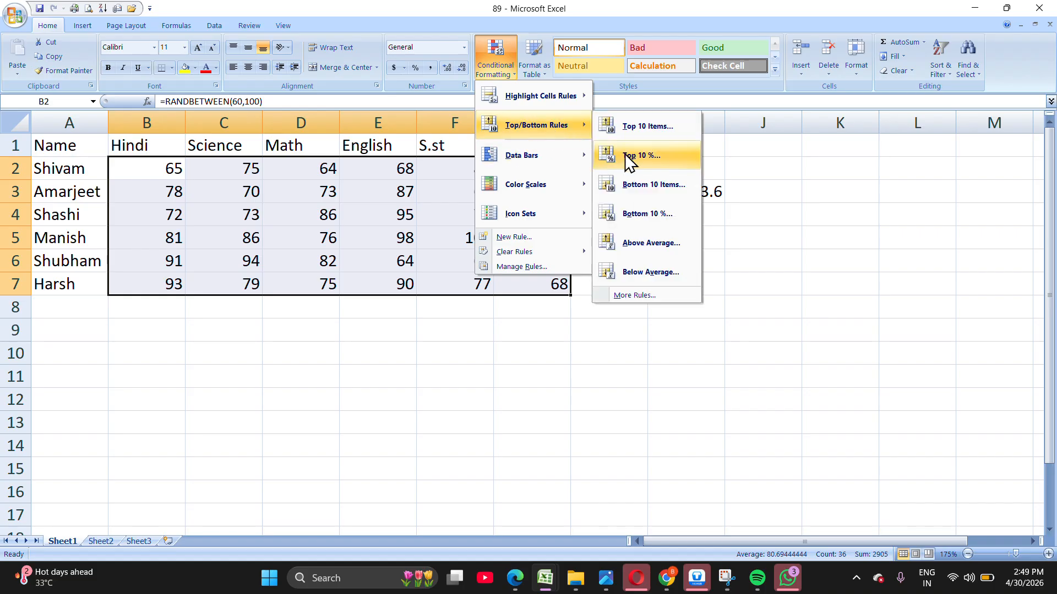
left_click(625, 154)
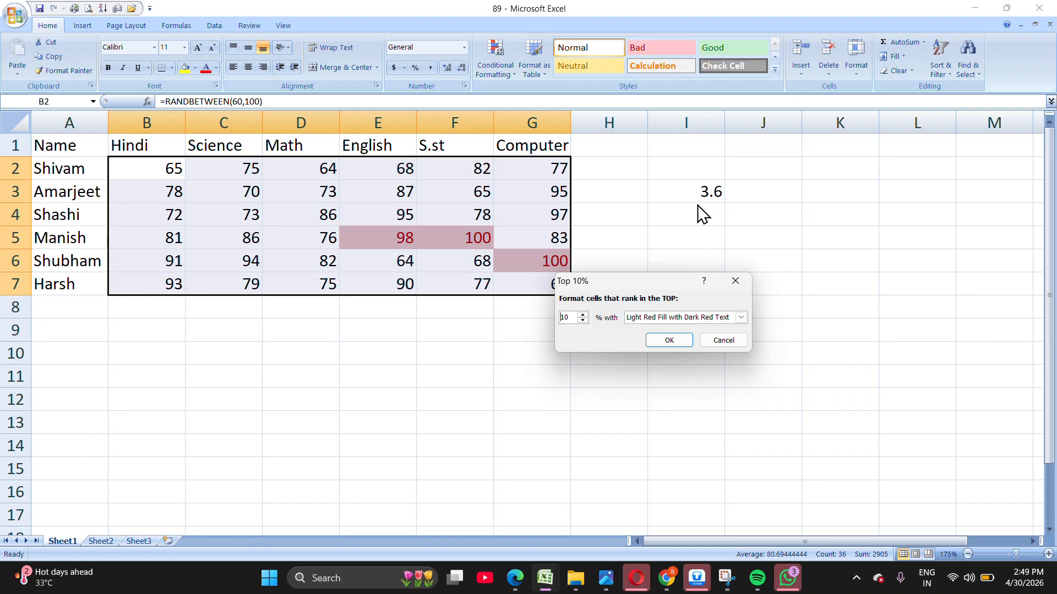
left_click(738, 284)
- Preview a Bottom 10 Items rule with Light Red Fill with Dark Red Text on B2:G7 and discard it
left_click(510, 72)
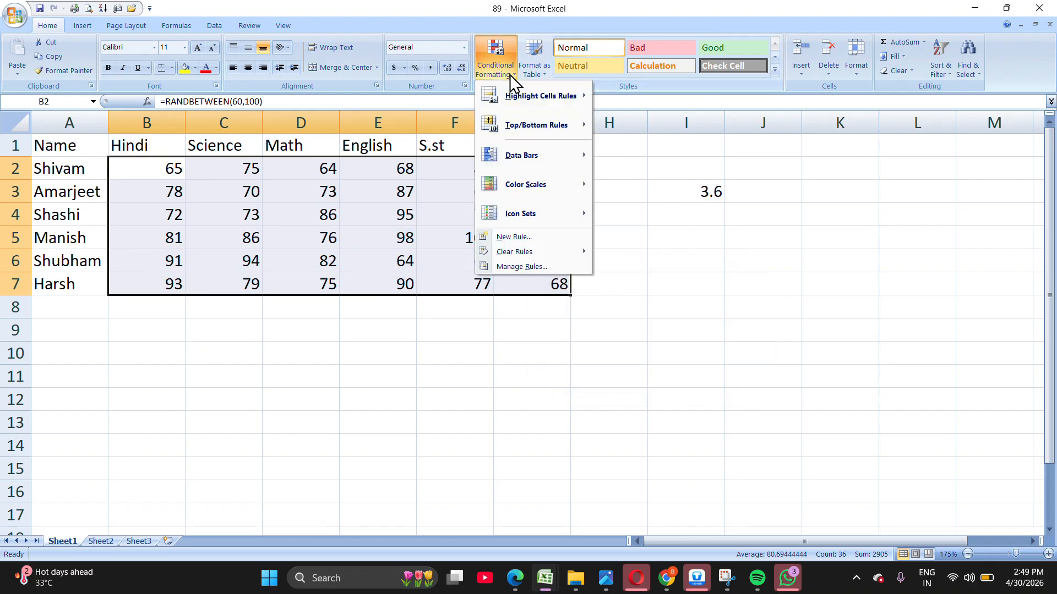
mouse_move(537, 131)
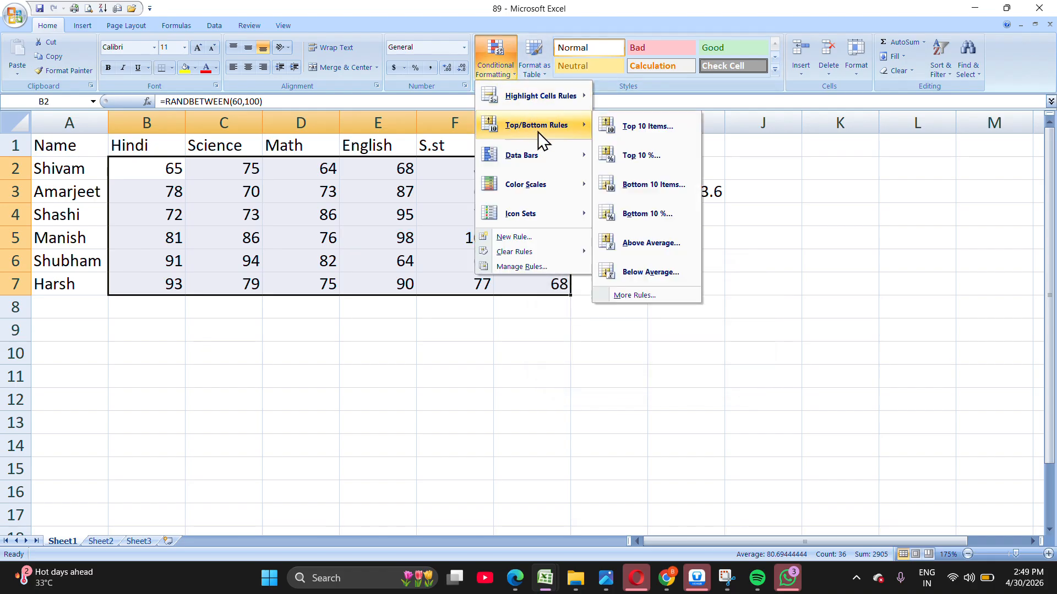
left_click(639, 187)
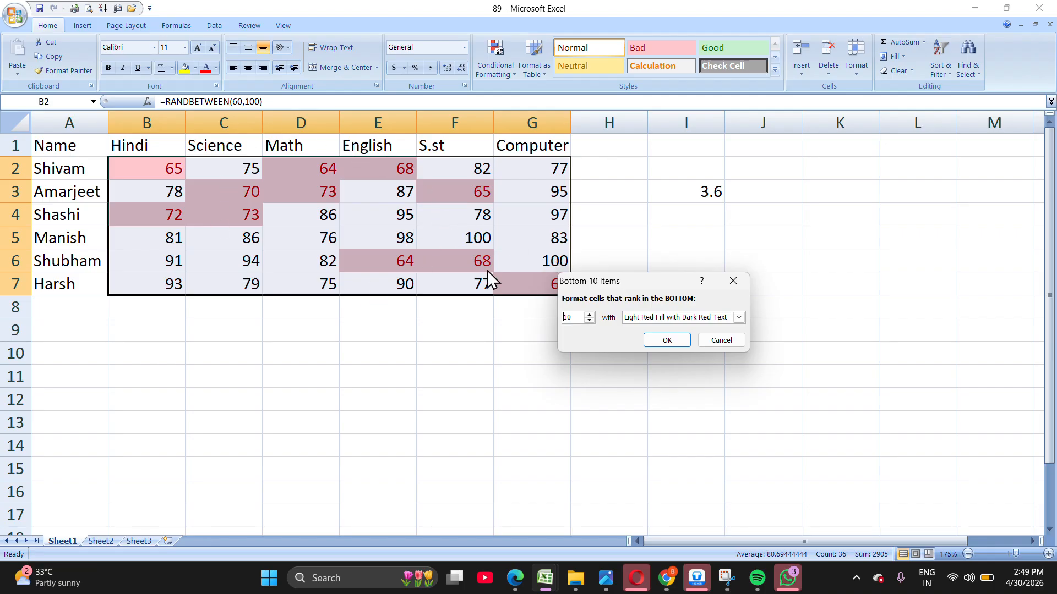
left_click(732, 282)
- Preview a Bottom 10% rule at 10 percent with Light Red Fill with Dark Red Text on B2:G7 and discard it
left_click(508, 67)
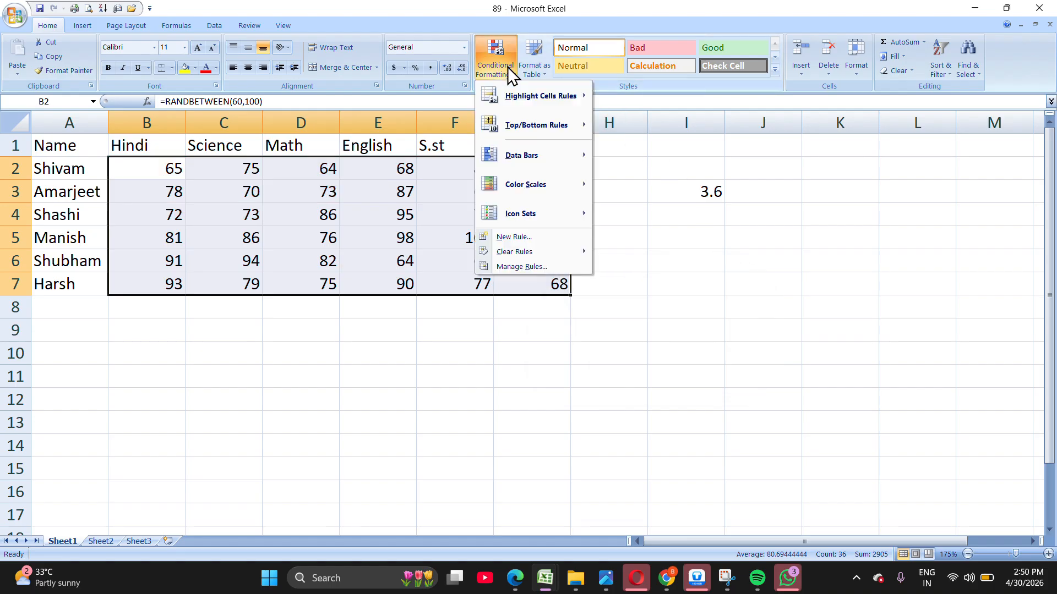
mouse_move(549, 130)
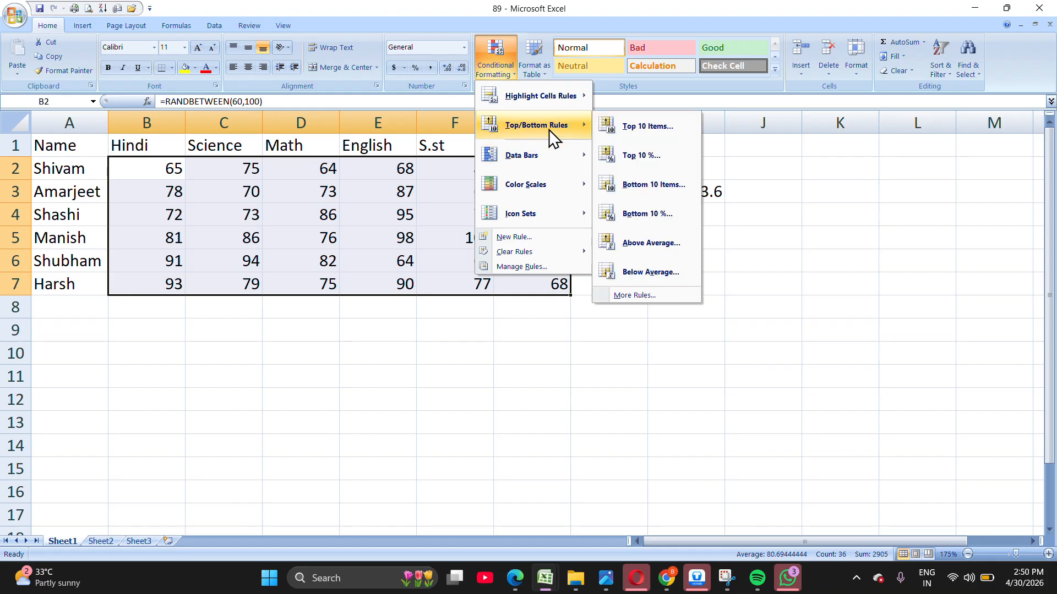
left_click(645, 221)
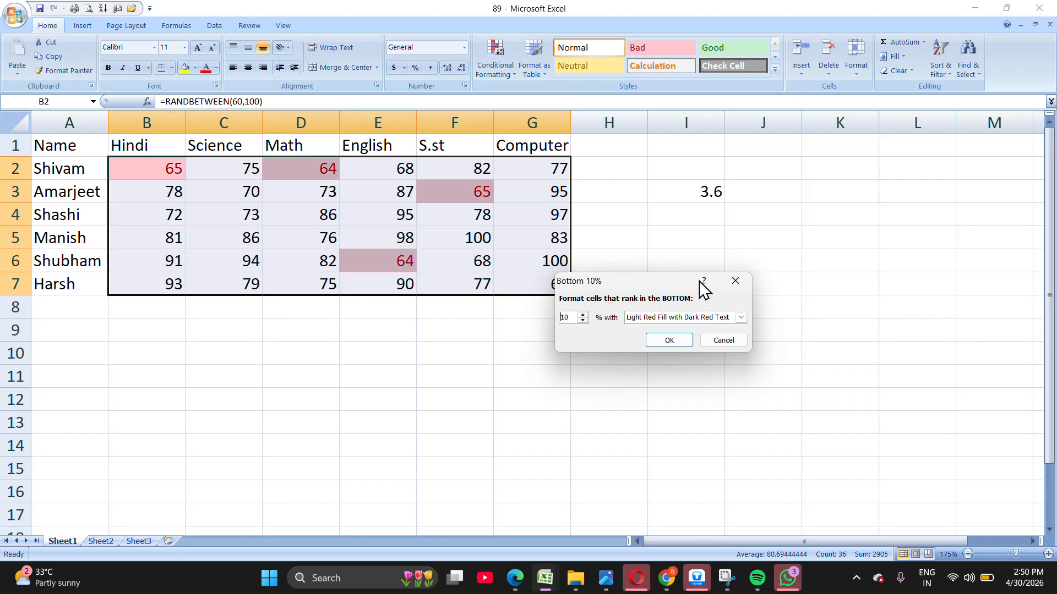
left_click(740, 282)
left_click(497, 62)
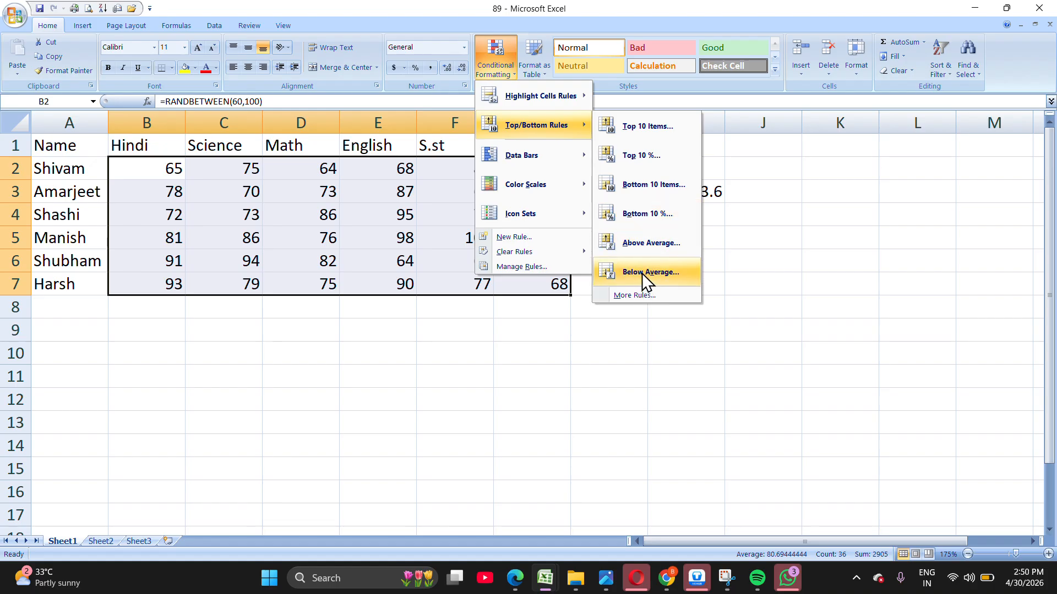
left_click(783, 264)
left_click(783, 264)
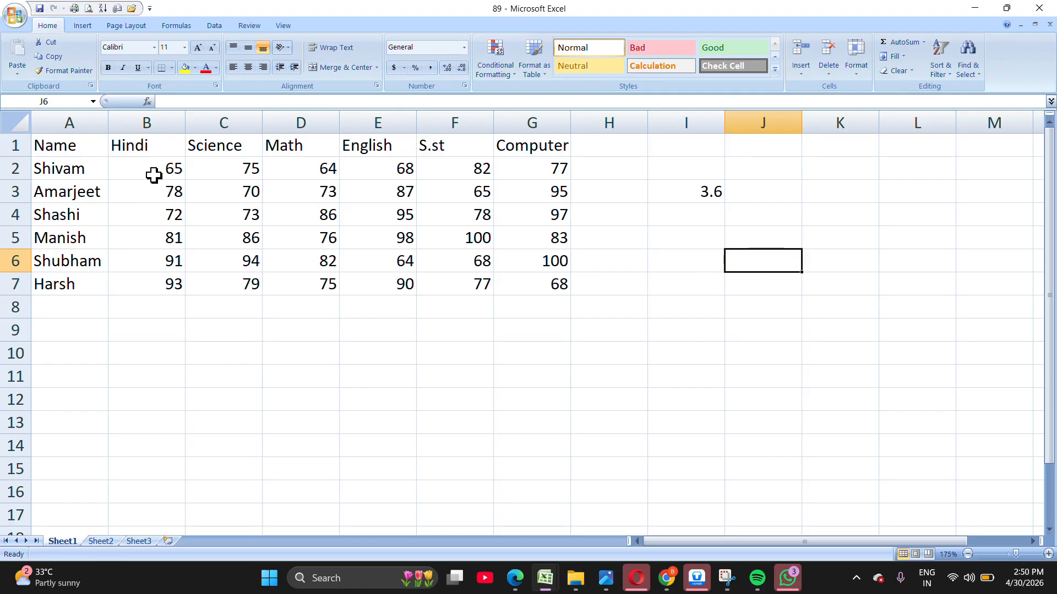
left_click_drag(154, 174, 563, 284)
- Calculate the average of all the marks in cell J5 with the formula =AVERAGE(B2:G7)
left_click(771, 236)
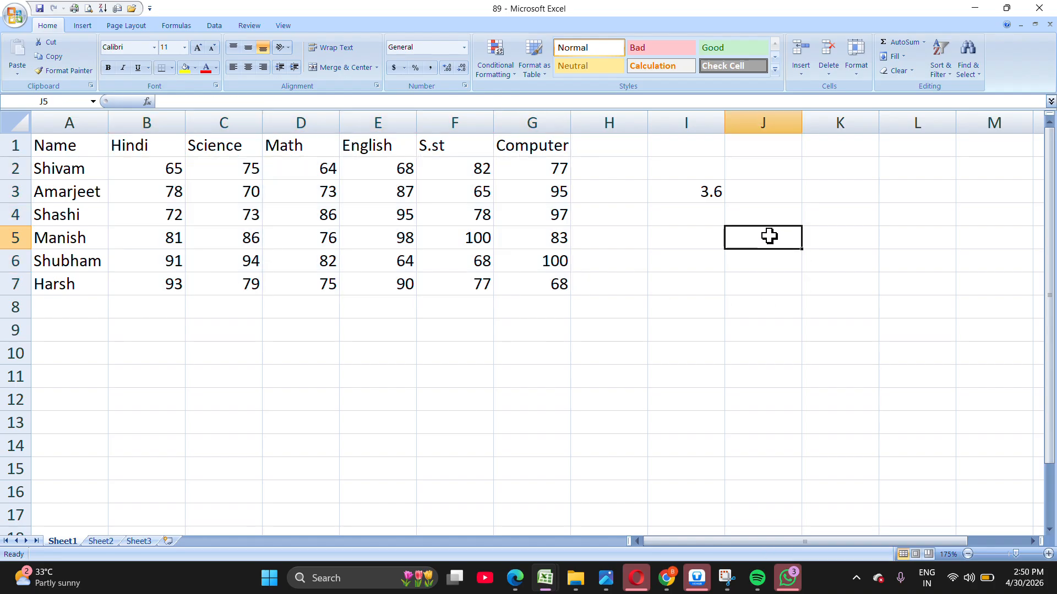
type("=")
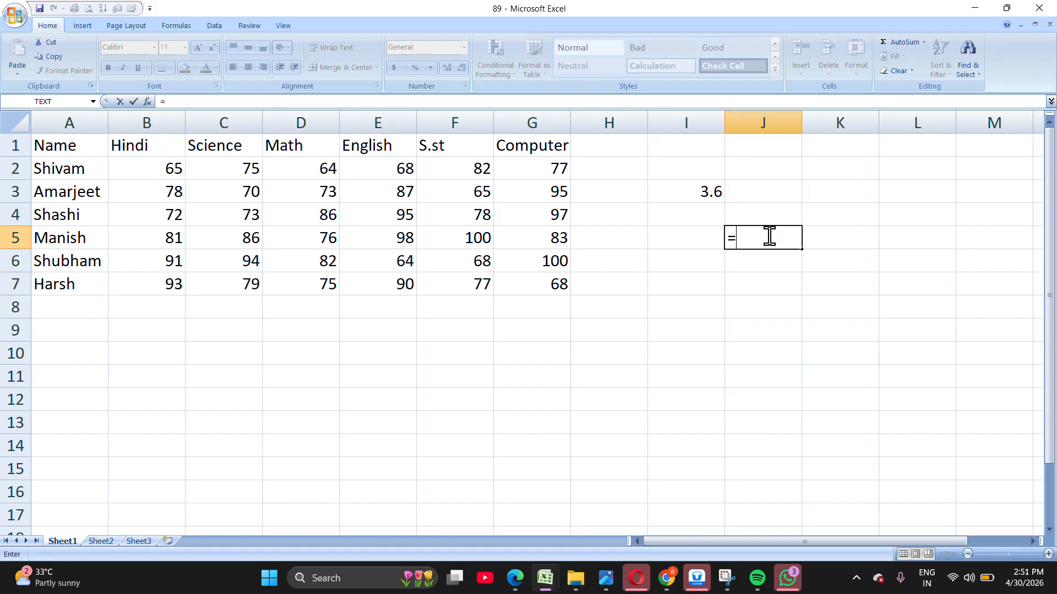
type("avw")
key("BackSpace")
type("e")
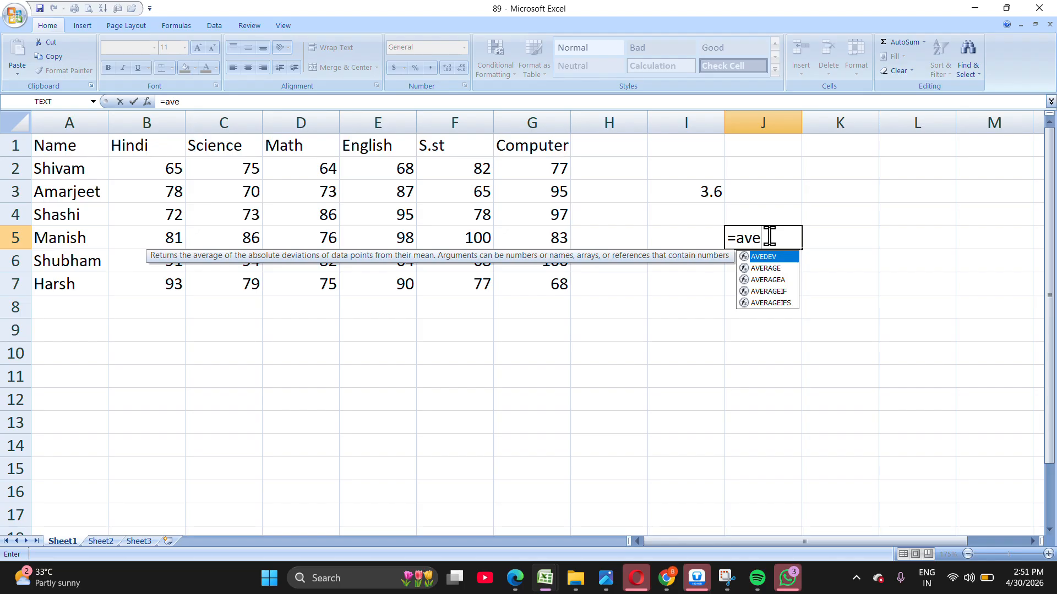
type("r")
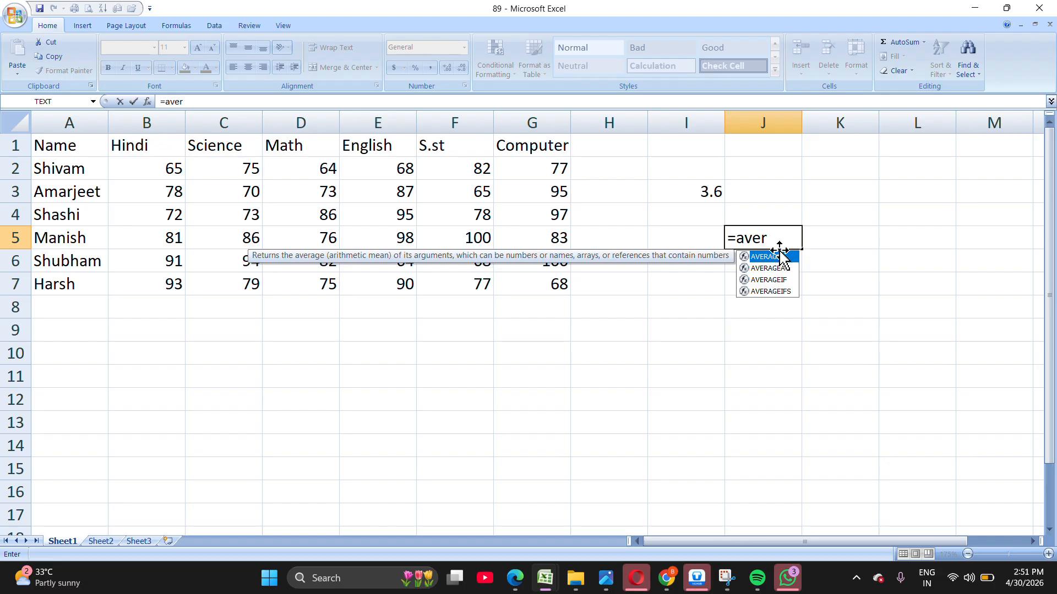
double_click(780, 257)
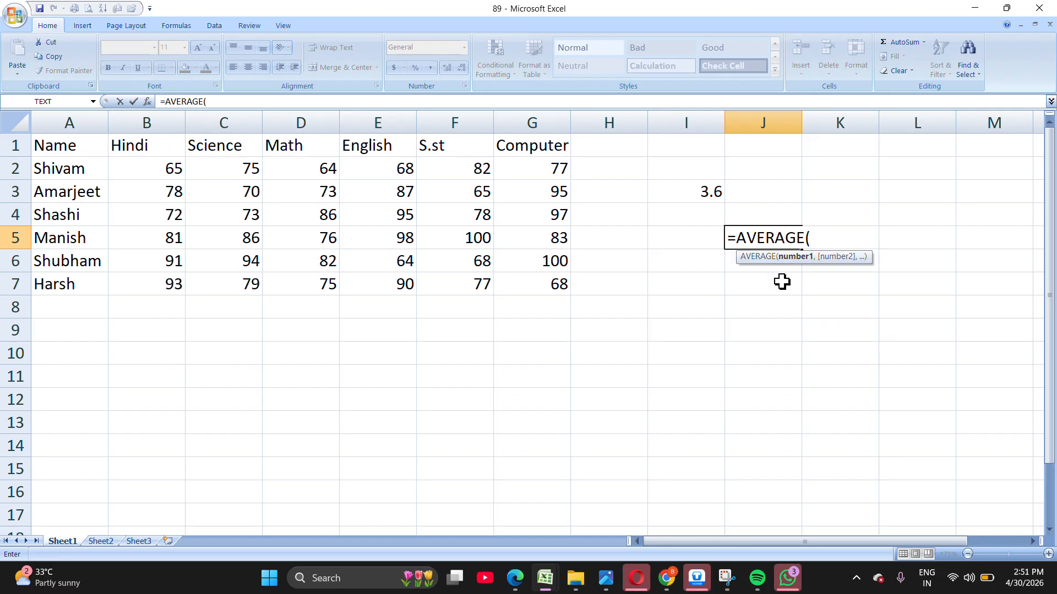
left_click(148, 168)
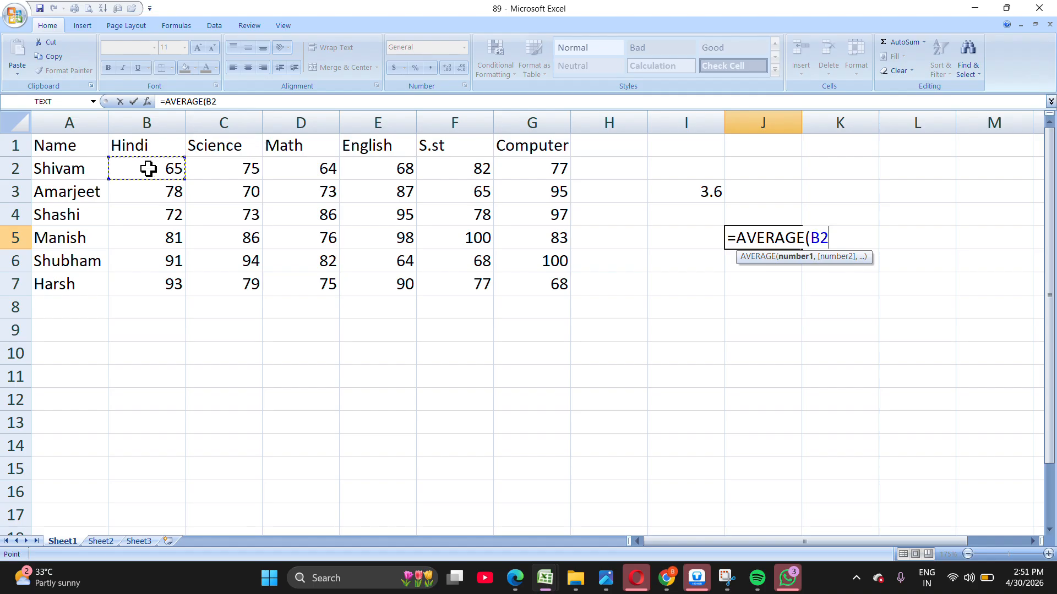
left_click_drag(148, 169, 534, 278)
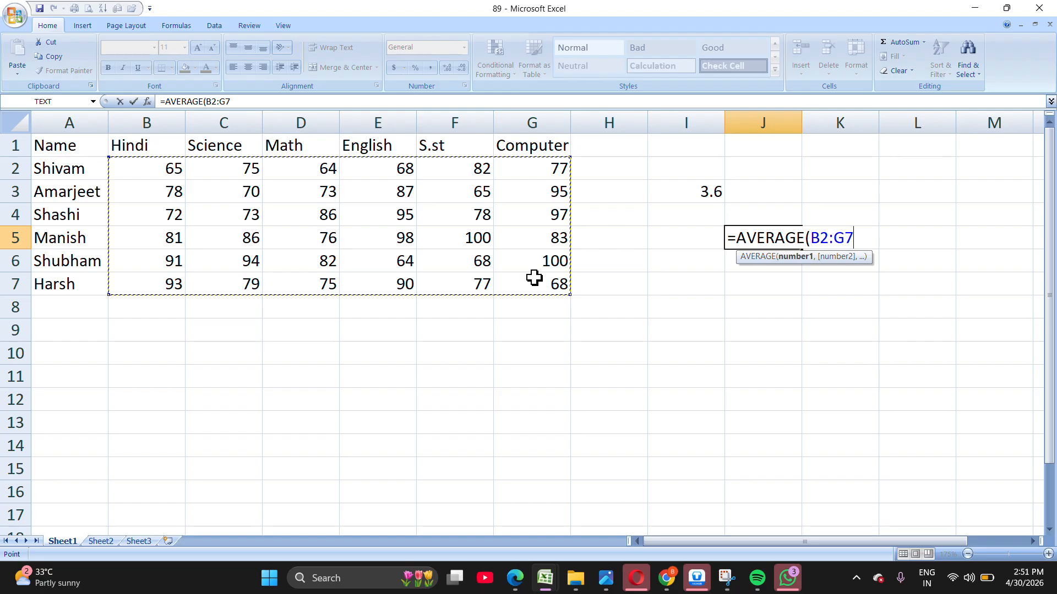
type(")")
key("ctrl+Return")
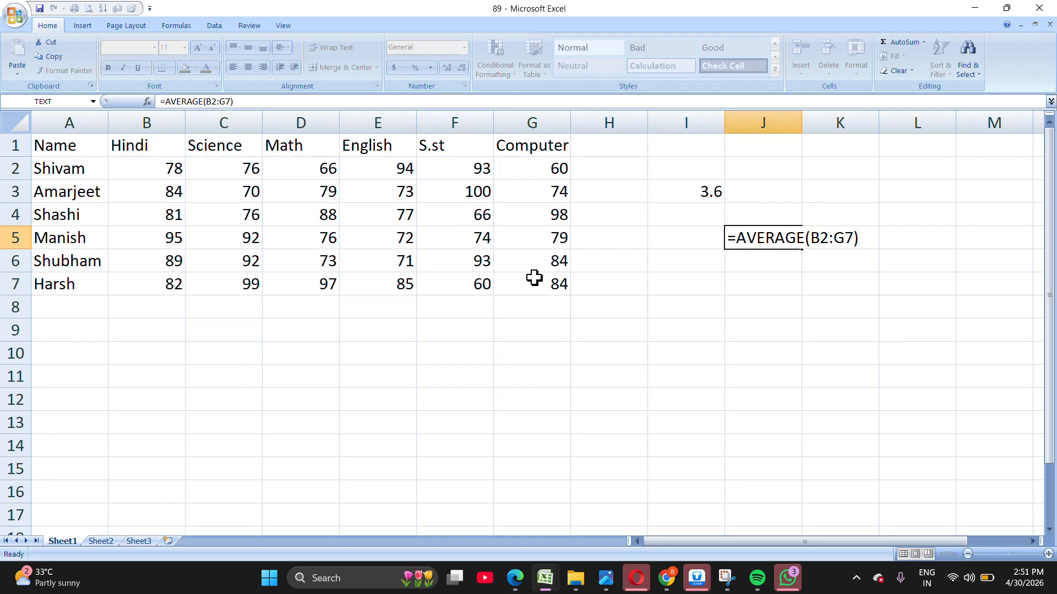
key("Return")
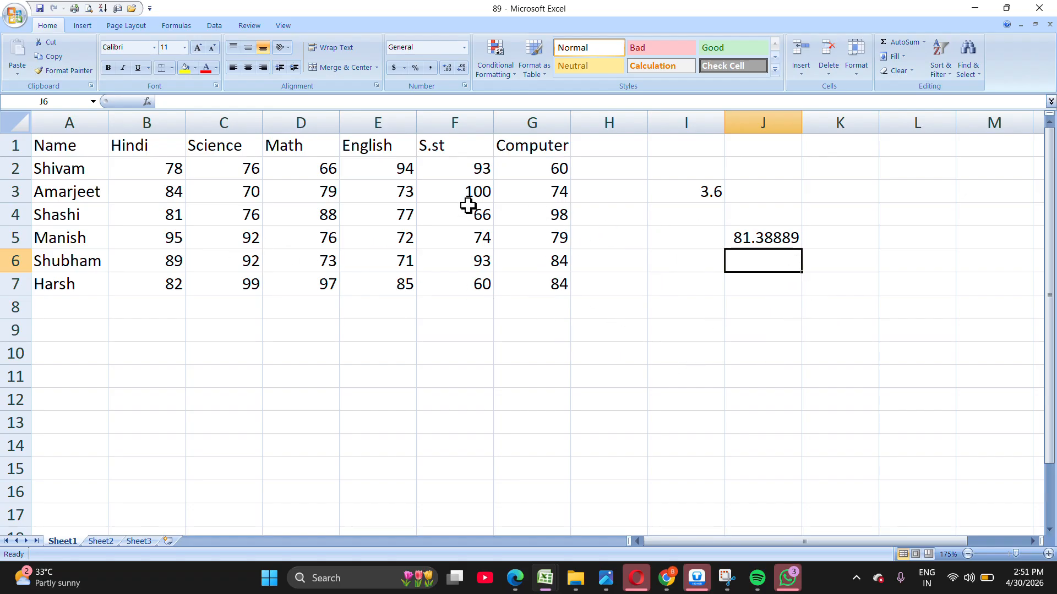
- Preview an Above Average rule with Light Red Fill with Dark Red Text on the marks in B2:G7 and discard it
left_click(447, 346)
left_click(153, 162)
left_click_drag(152, 163, 549, 286)
left_click(504, 77)
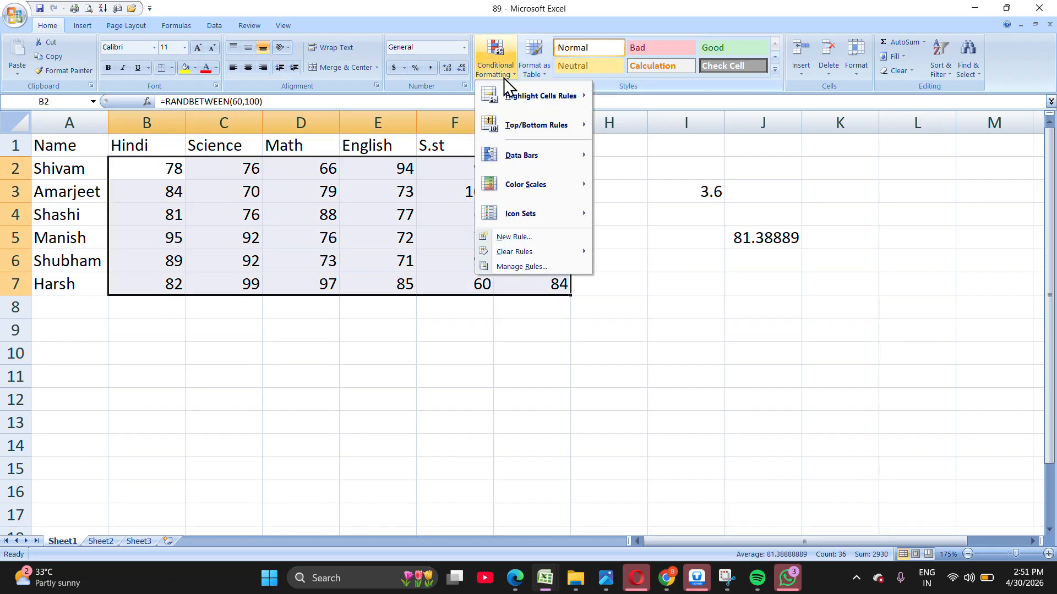
mouse_move(535, 128)
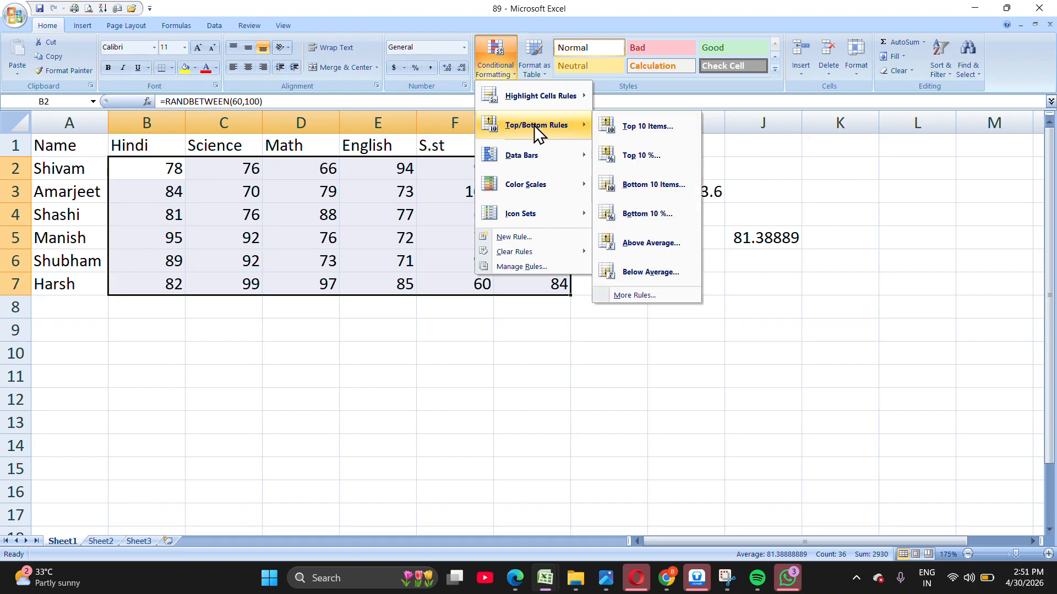
left_click(672, 238)
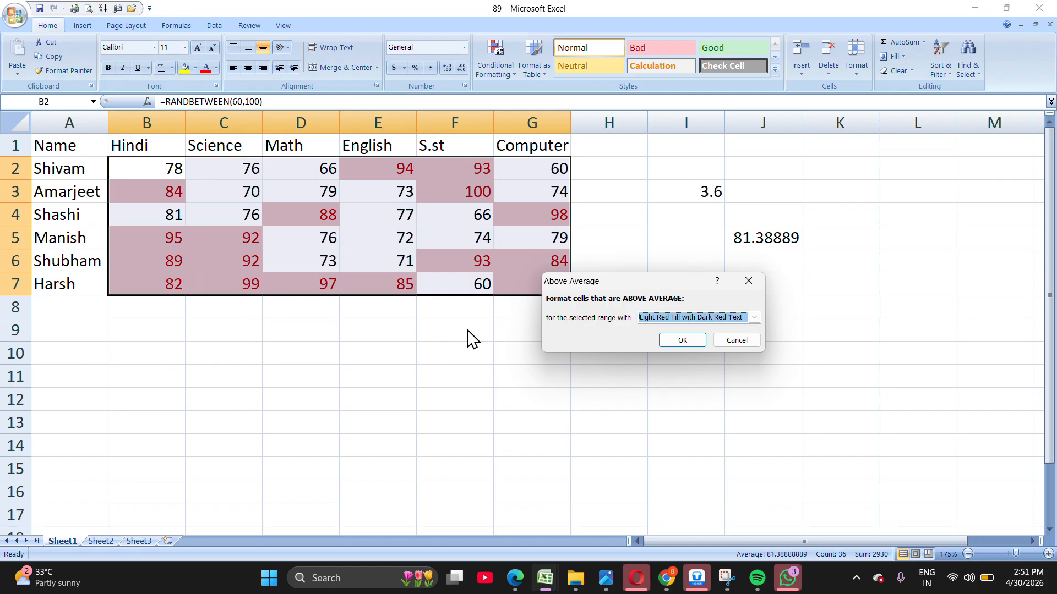
left_click(752, 286)
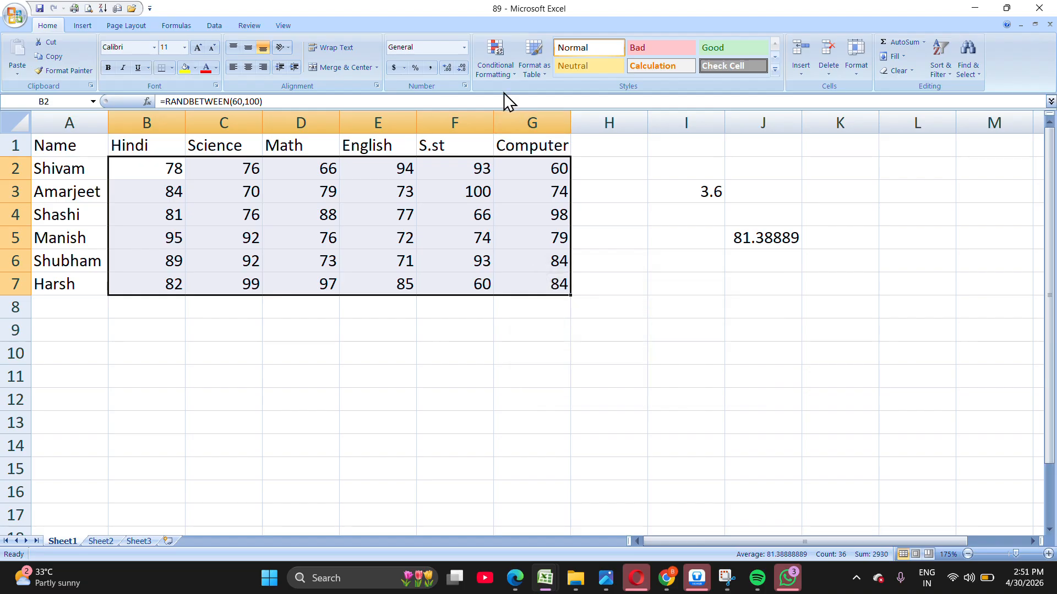
- Preview a Below Average rule with Light Red Fill with Dark Red Text on B2:G7 and discard it
left_click(499, 76)
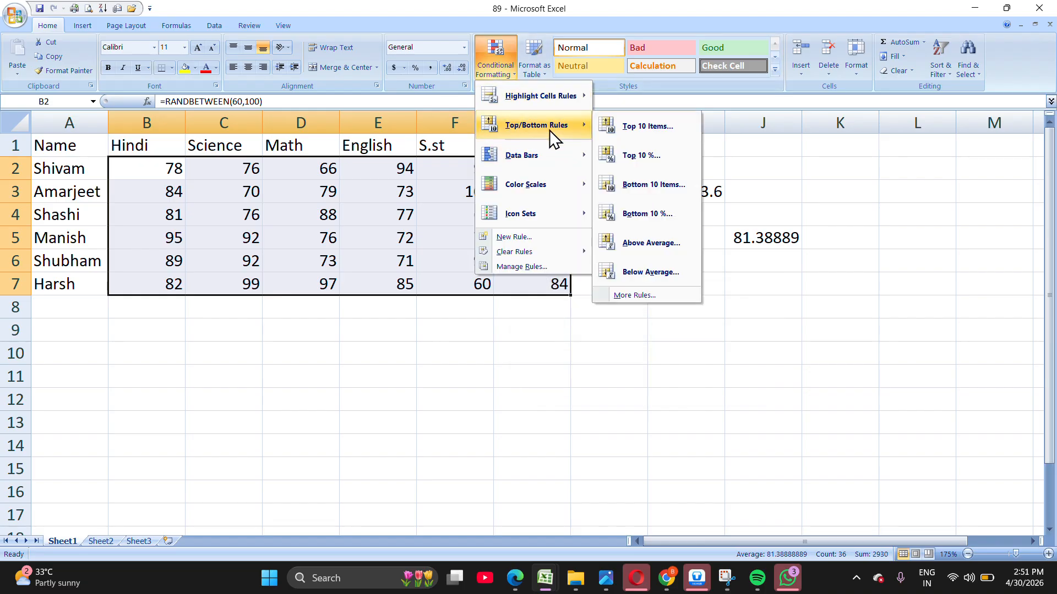
left_click(643, 272)
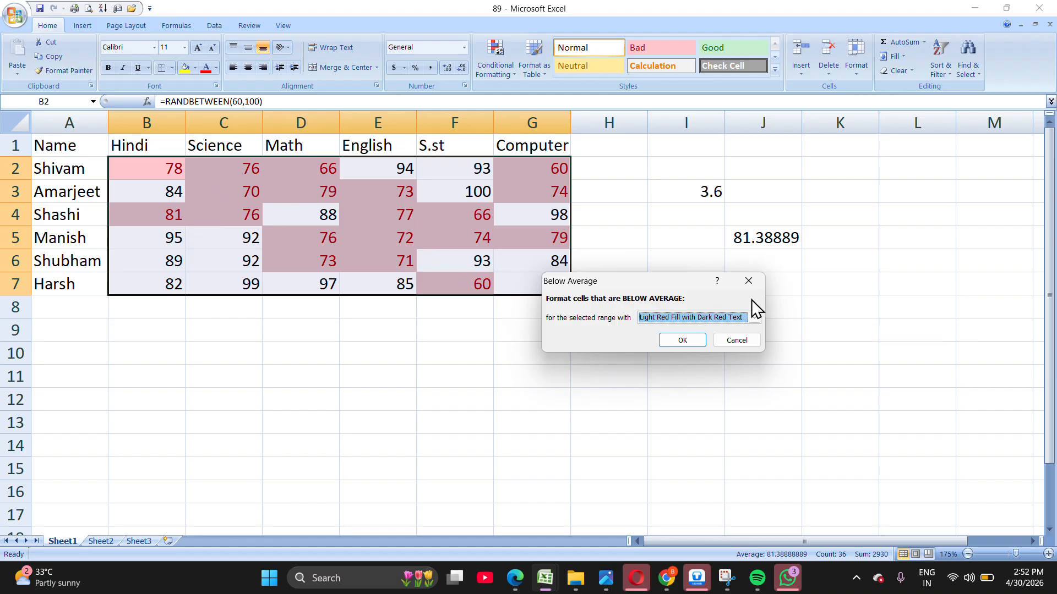
left_click(755, 281)
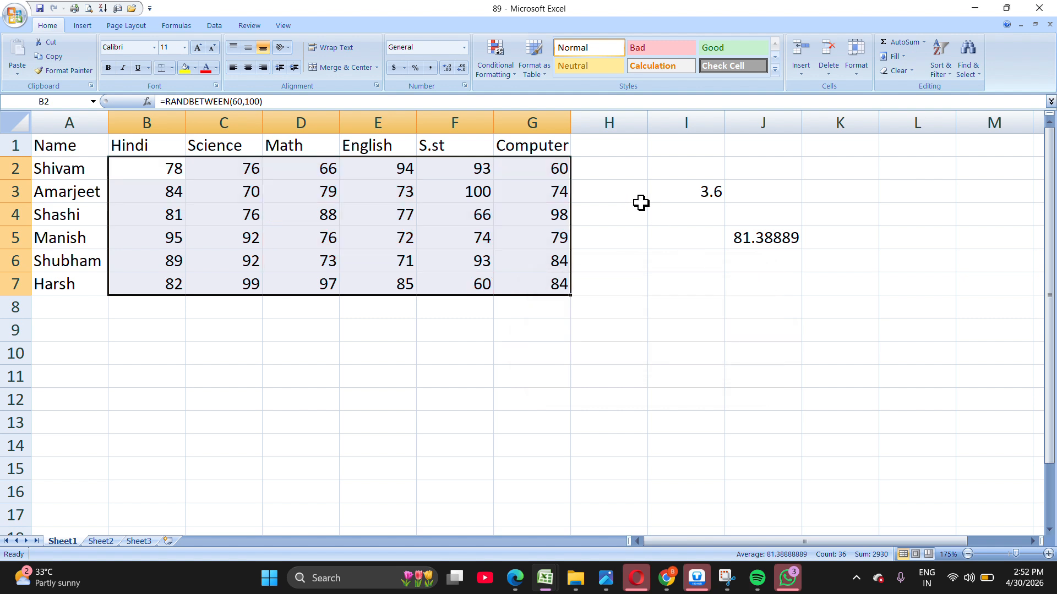
left_click(491, 72)
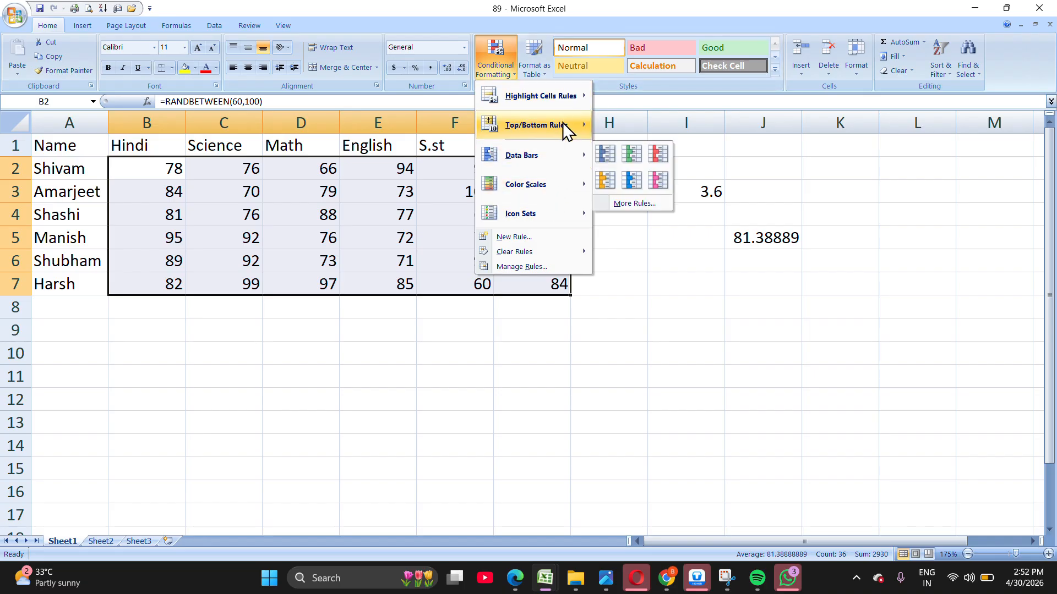
mouse_move(562, 122)
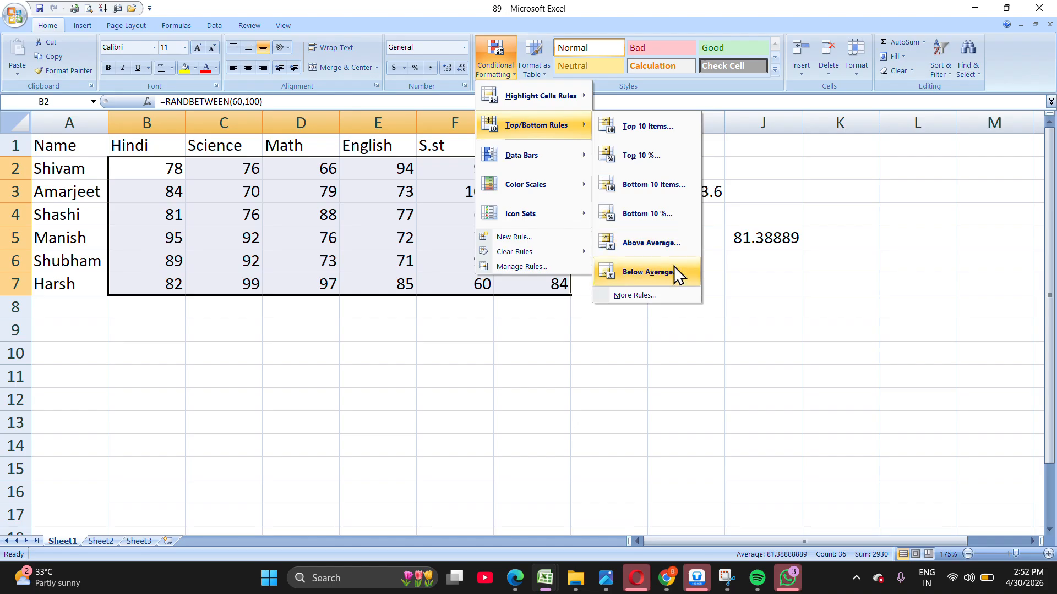
left_click(704, 356)
- Apply the blue data bars, the first data bar style, to the marks in B2:G7
left_click(512, 71)
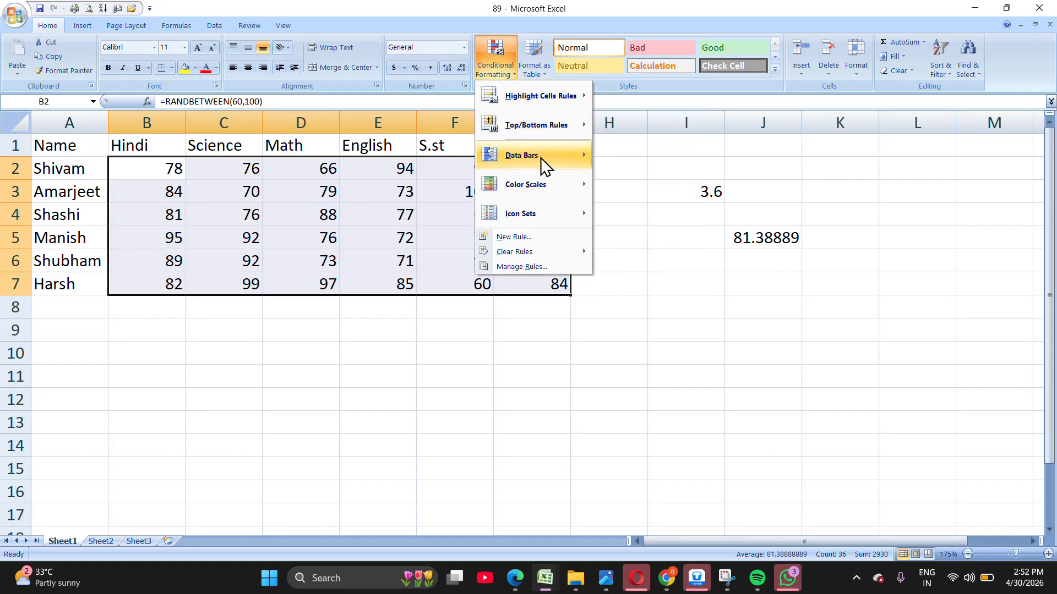
mouse_move(543, 157)
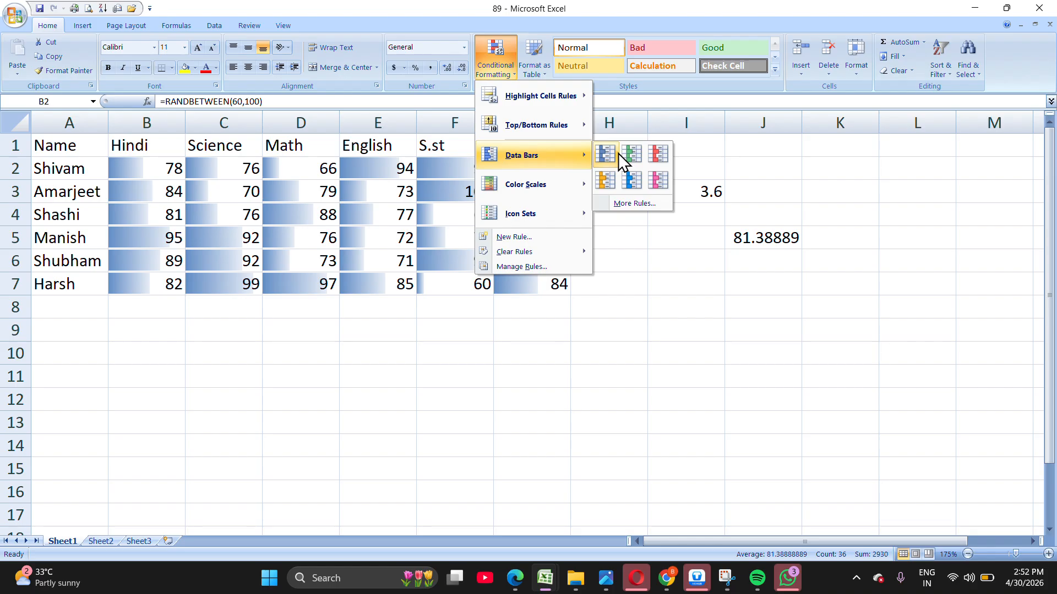
left_click(611, 153)
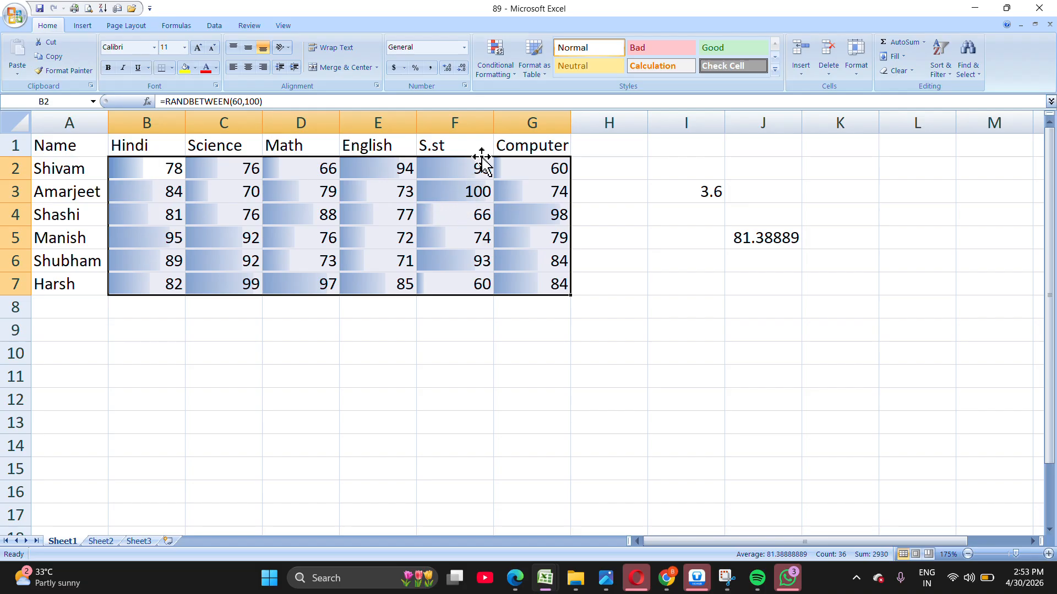
- Preview the Light Blue Data Bar style, then clear the conditional formatting rules from the selected cells B2:G7
left_click(495, 77)
mouse_move(531, 160)
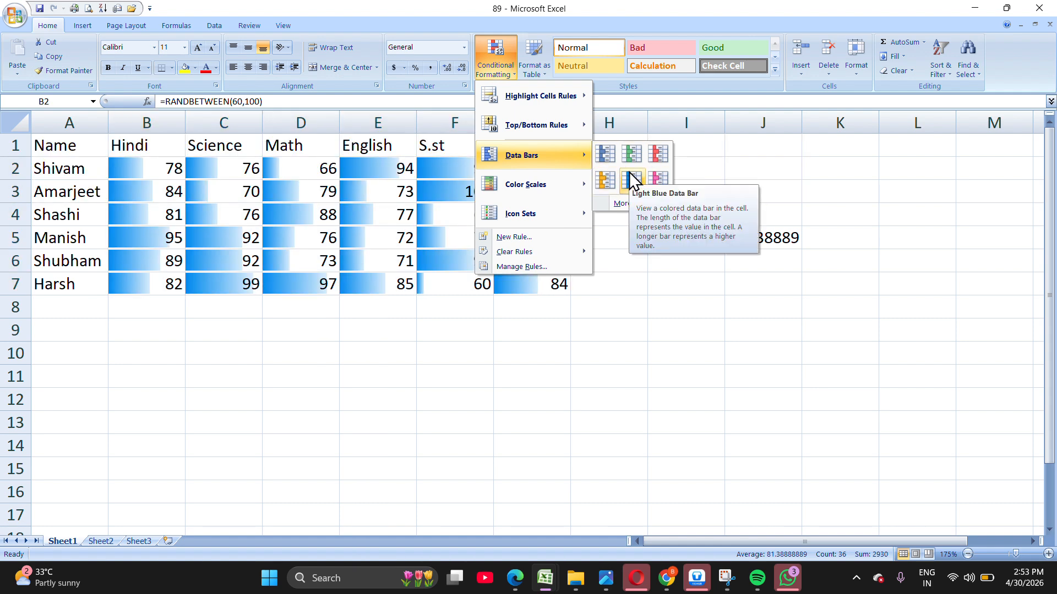
mouse_move(529, 184)
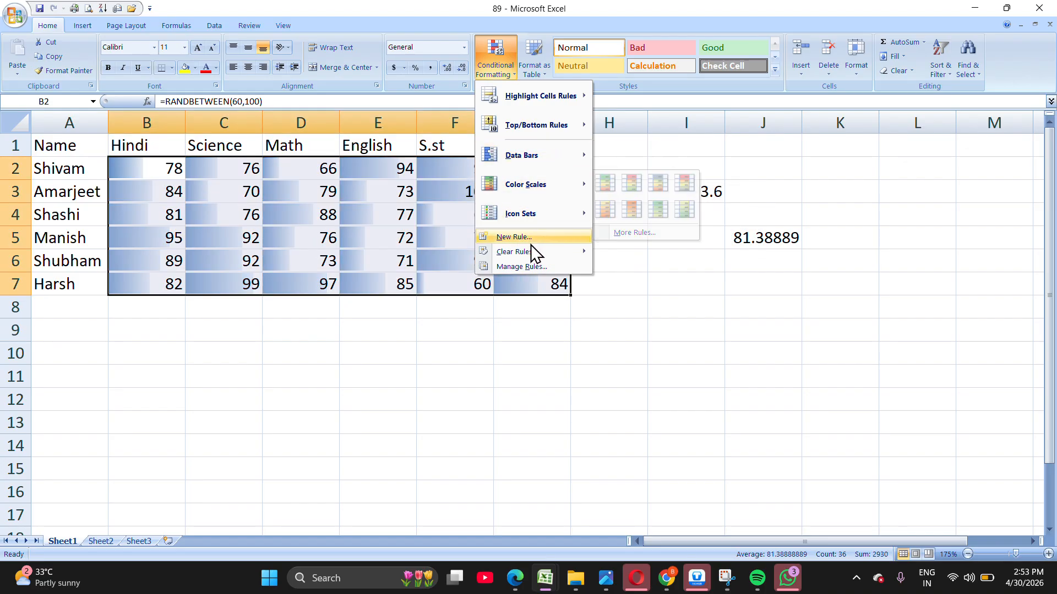
mouse_move(531, 250)
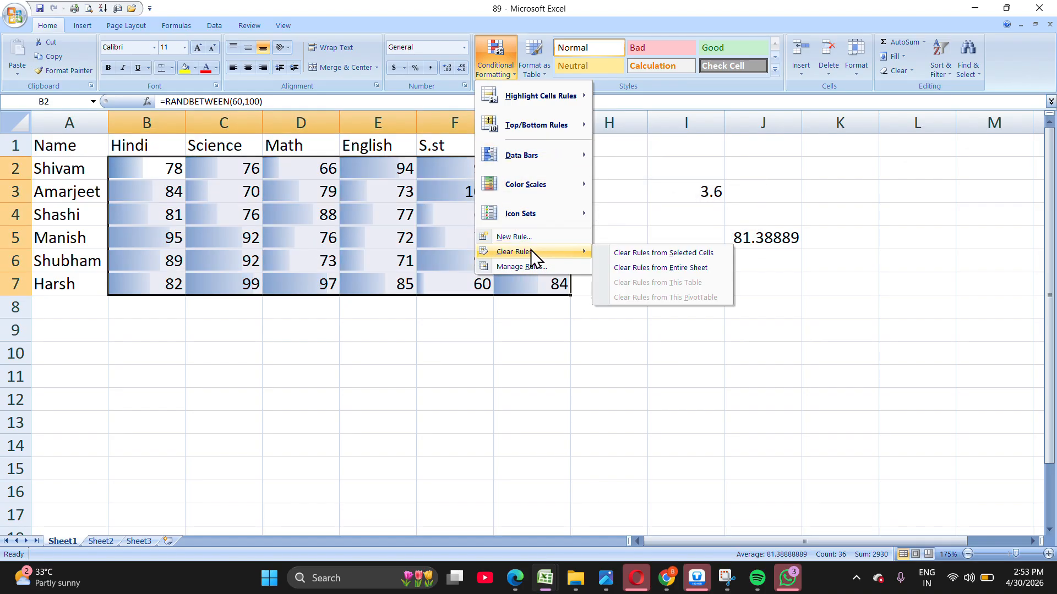
left_click(629, 257)
- Apply the two-colour scale with orange for high and yellow for low marks to B2:G7, and deselect the range
left_click(498, 77)
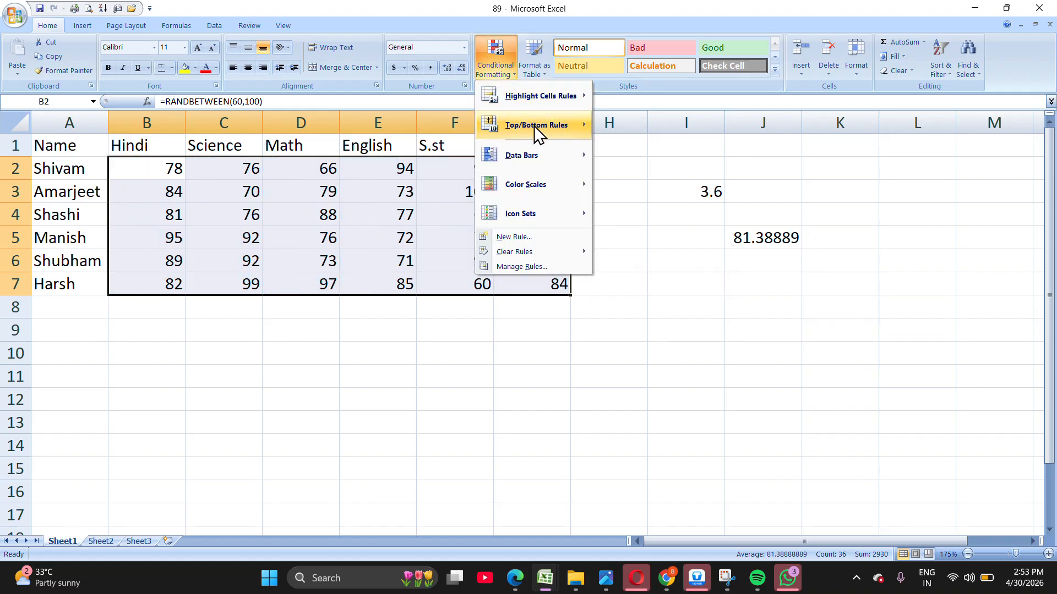
mouse_move(537, 191)
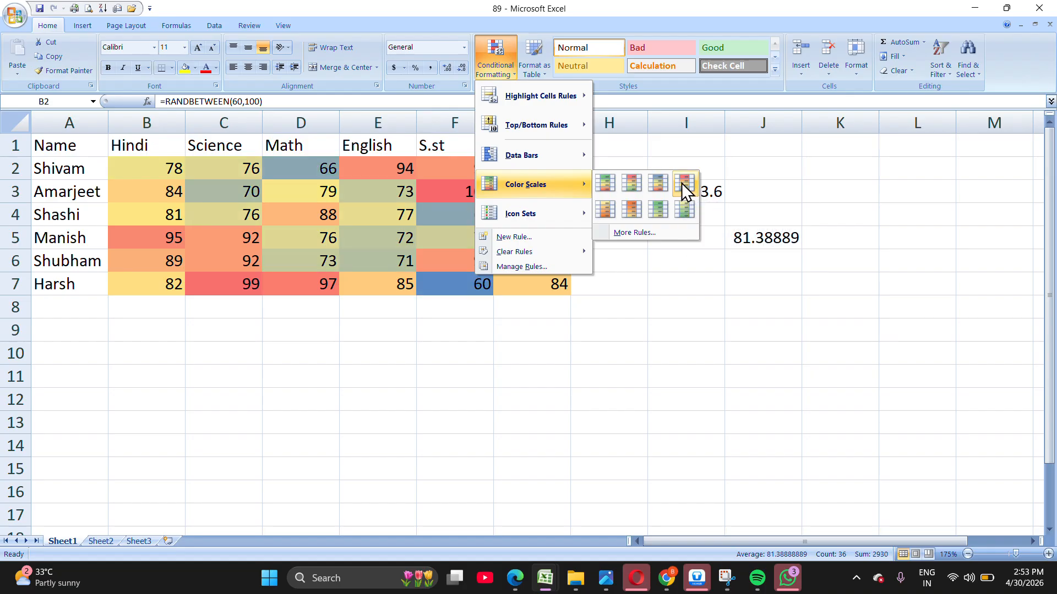
left_click(628, 209)
left_click(513, 360)
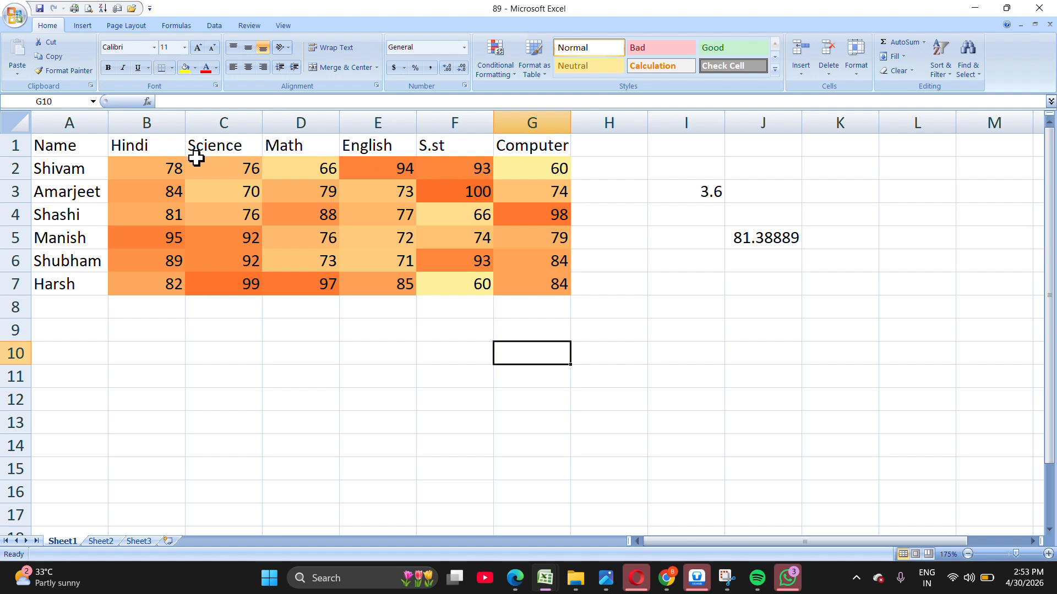
- Clear the conditional formatting rules from the marks in B2:G7
left_click_drag(141, 164, 554, 275)
left_click(502, 69)
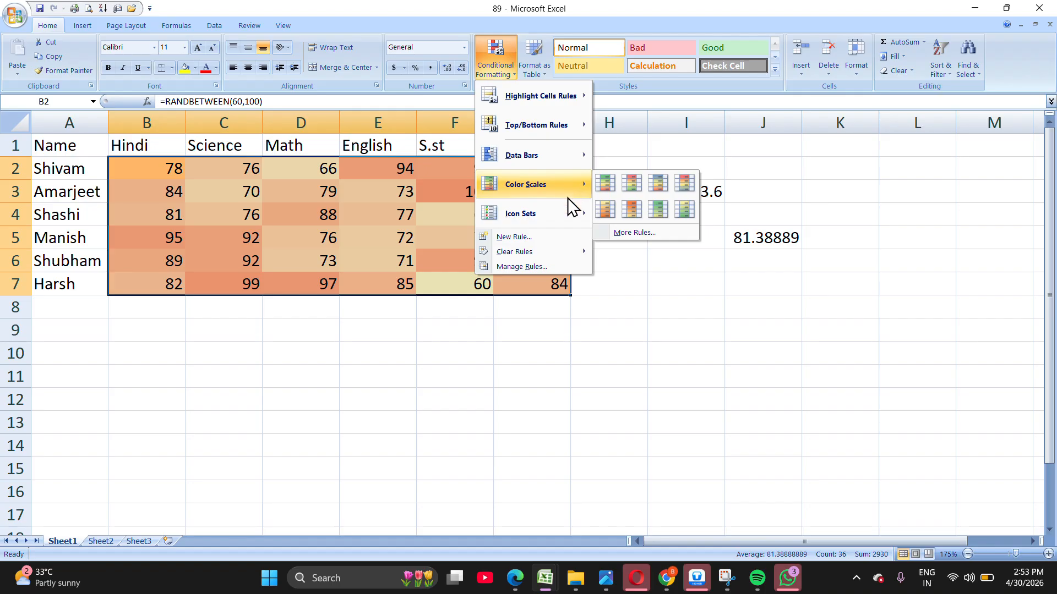
mouse_move(544, 253)
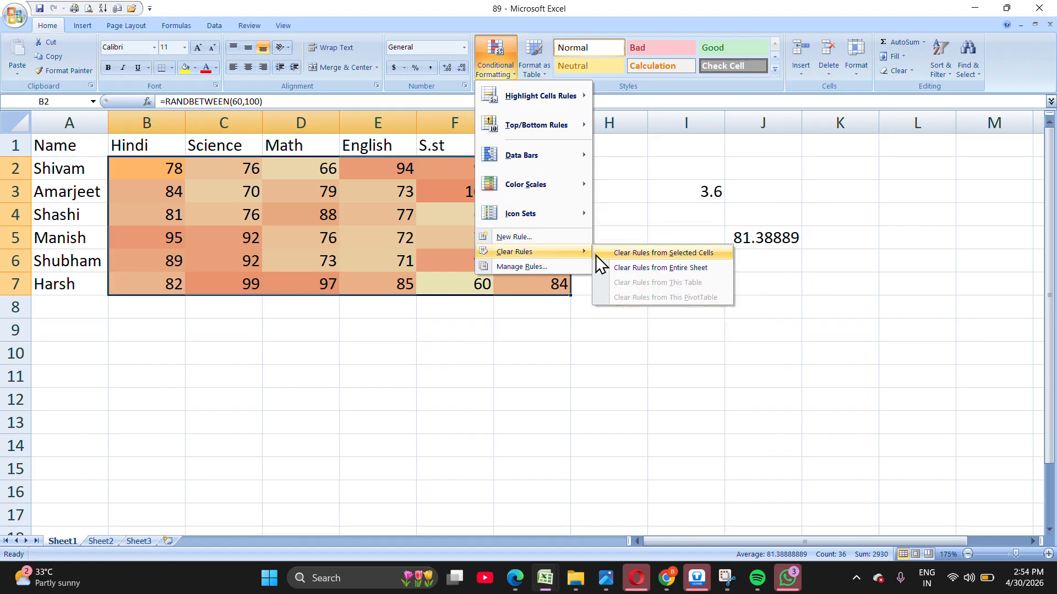
left_click(613, 250)
- Apply the four-bar ratings icon set to the marks in B2:G7
left_click(510, 75)
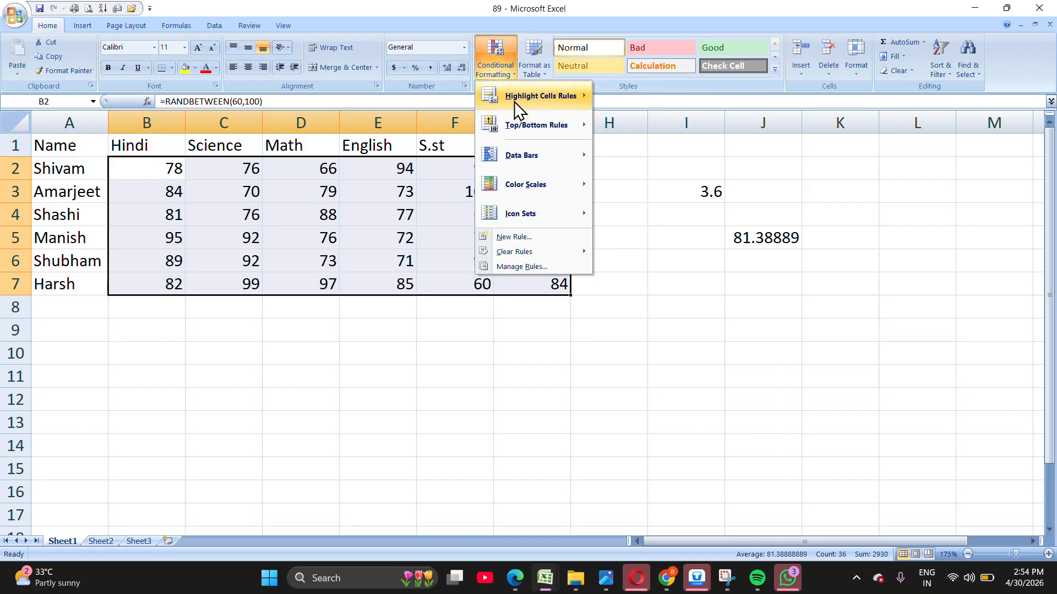
mouse_move(528, 219)
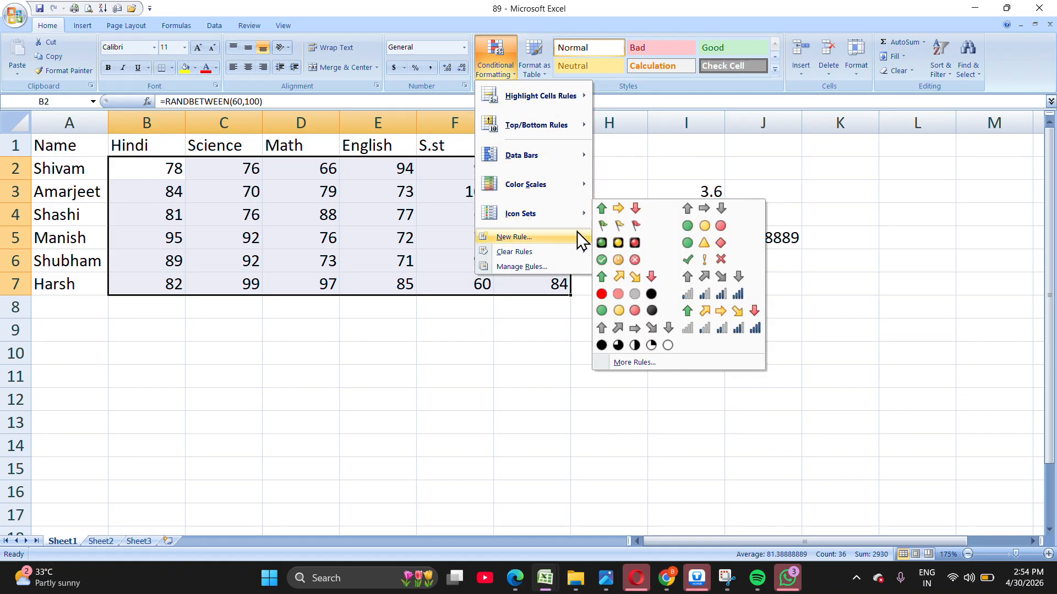
left_click(736, 298)
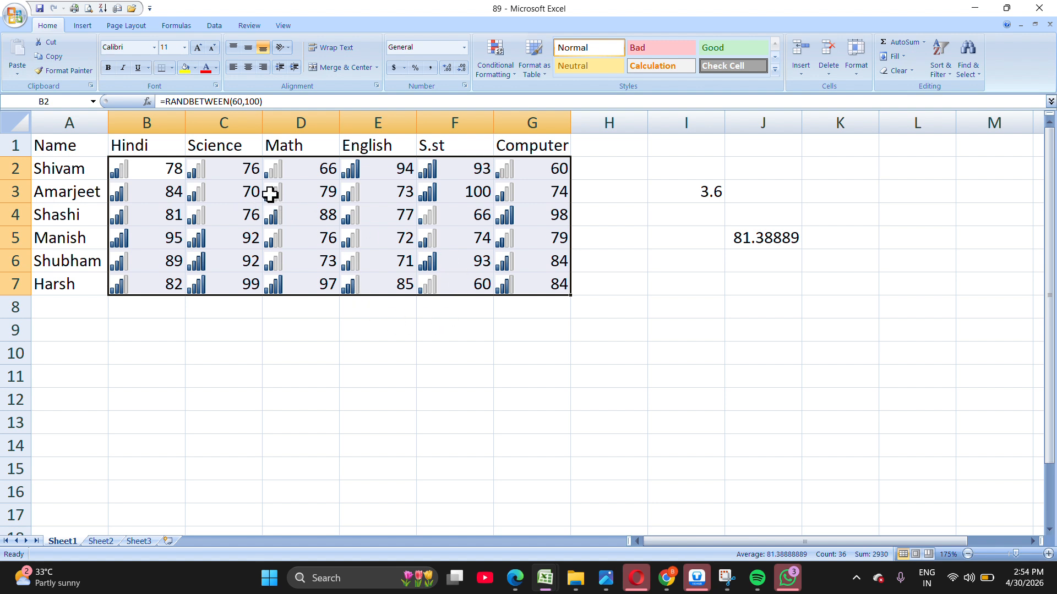
- Replace the rating bars in B2:G7 with the green, yellow and red three-arrow icon set
left_click(507, 71)
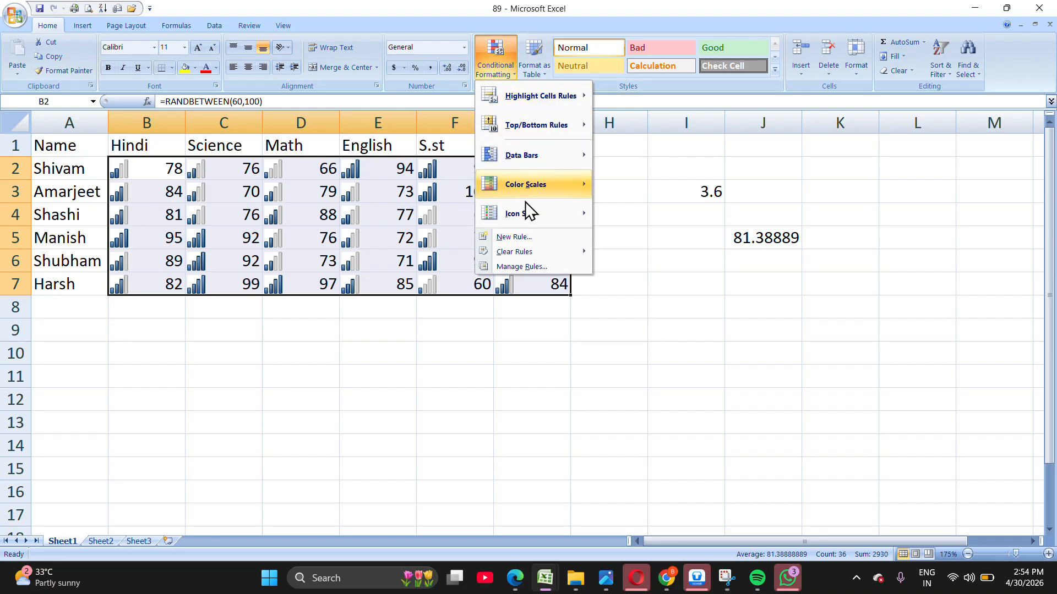
mouse_move(532, 220)
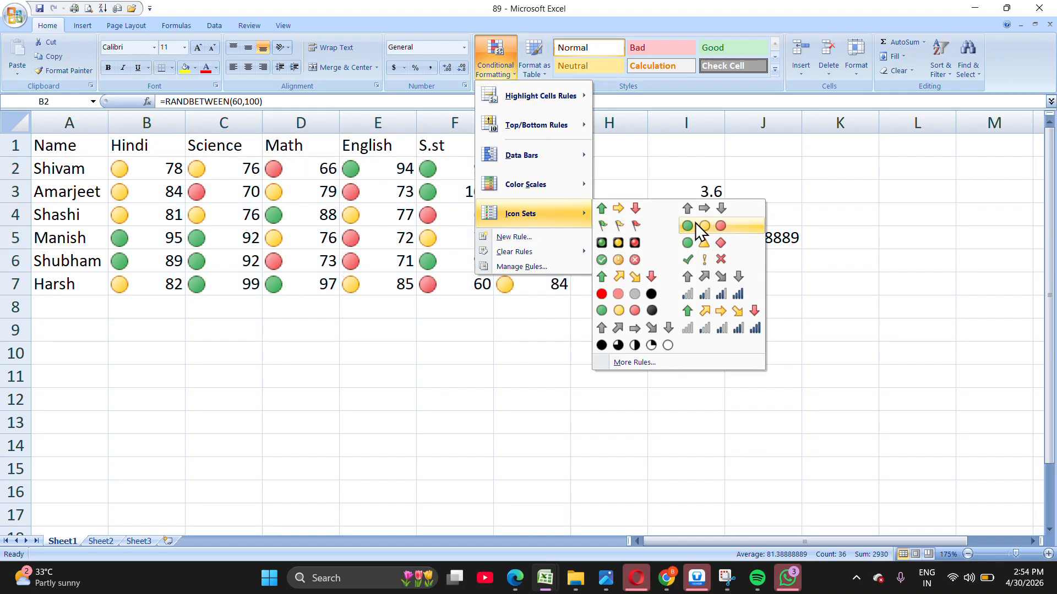
left_click(627, 211)
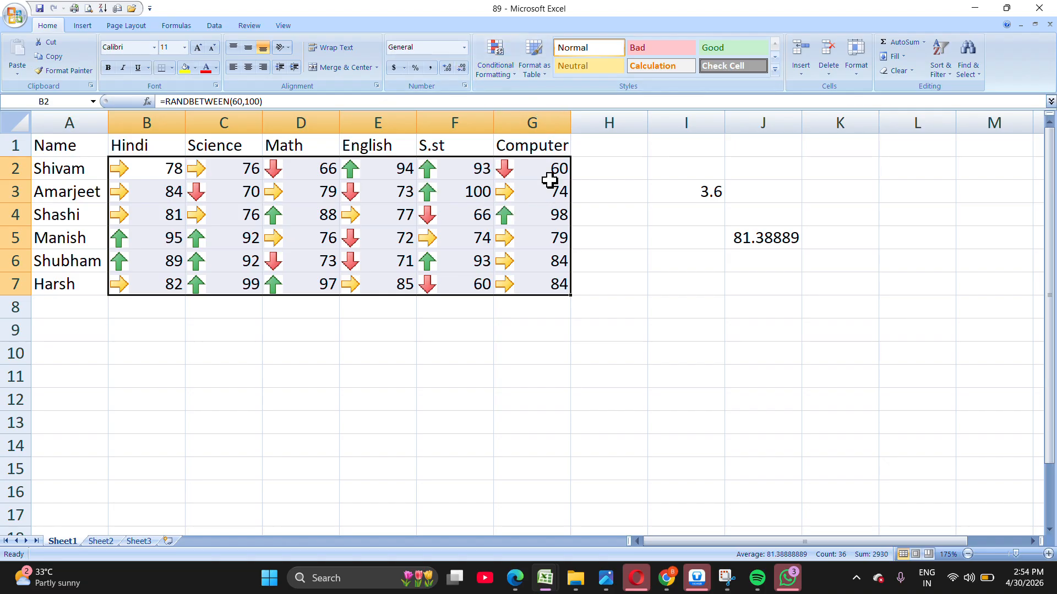
- Apply the black-and-white quarter-circle icon set to B2:G7 and deselect the range
left_click(514, 68)
mouse_move(569, 213)
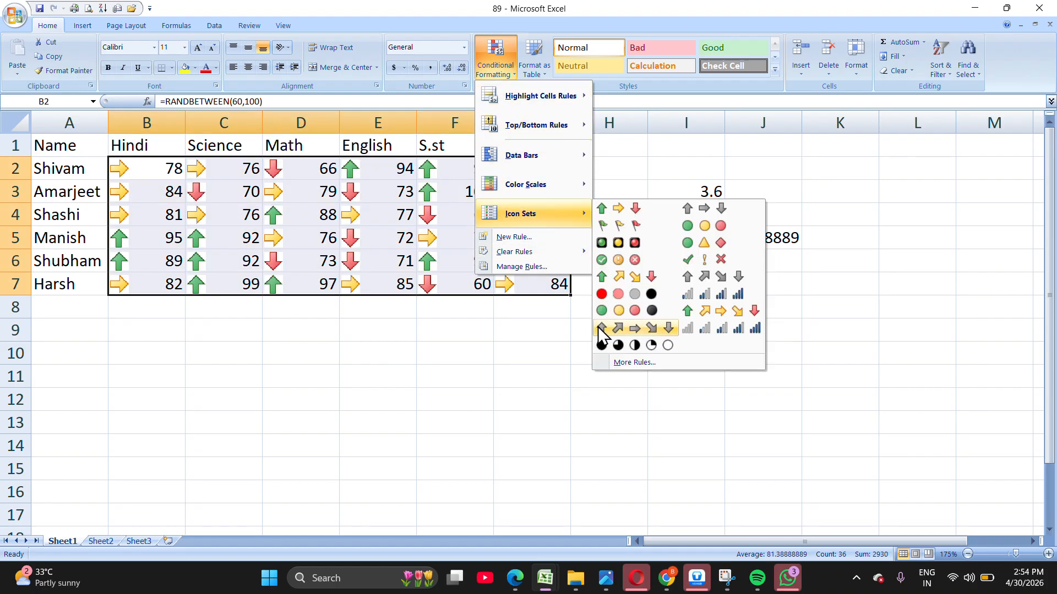
left_click(622, 346)
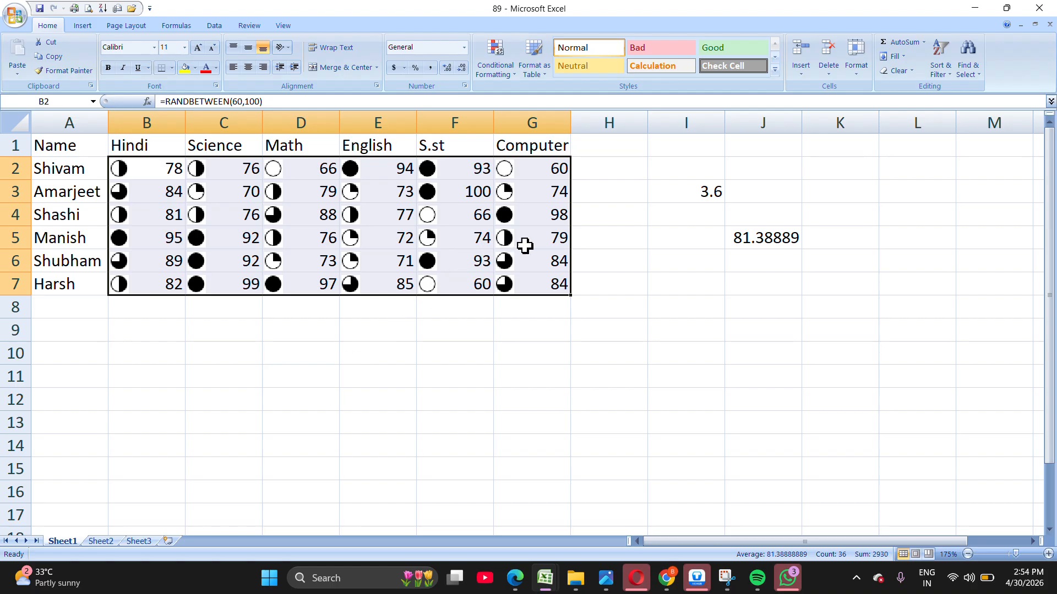
left_click(513, 78)
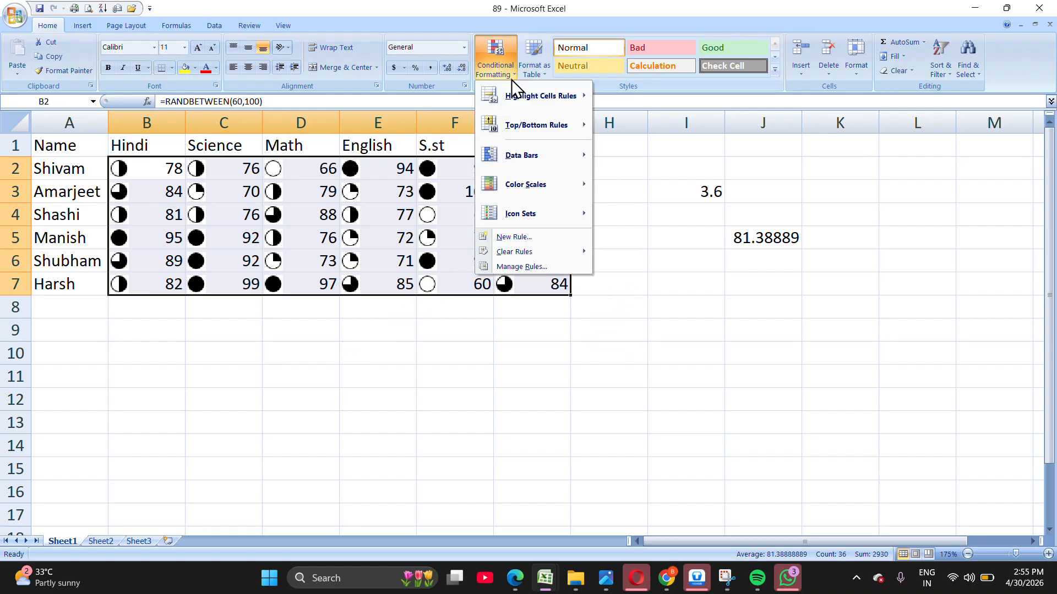
mouse_move(542, 95)
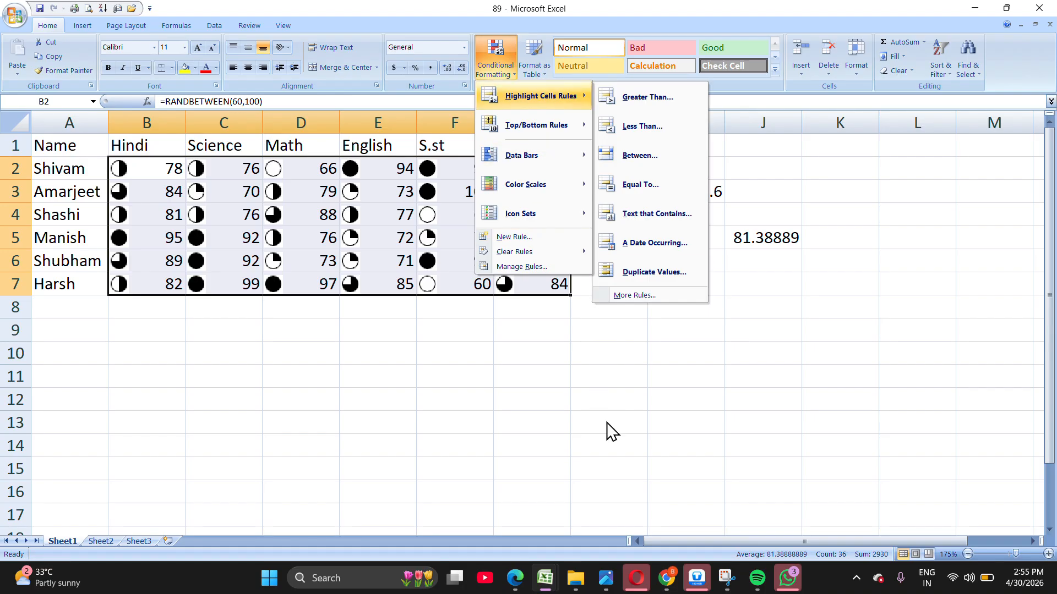
left_click(610, 396)
left_click(608, 392)
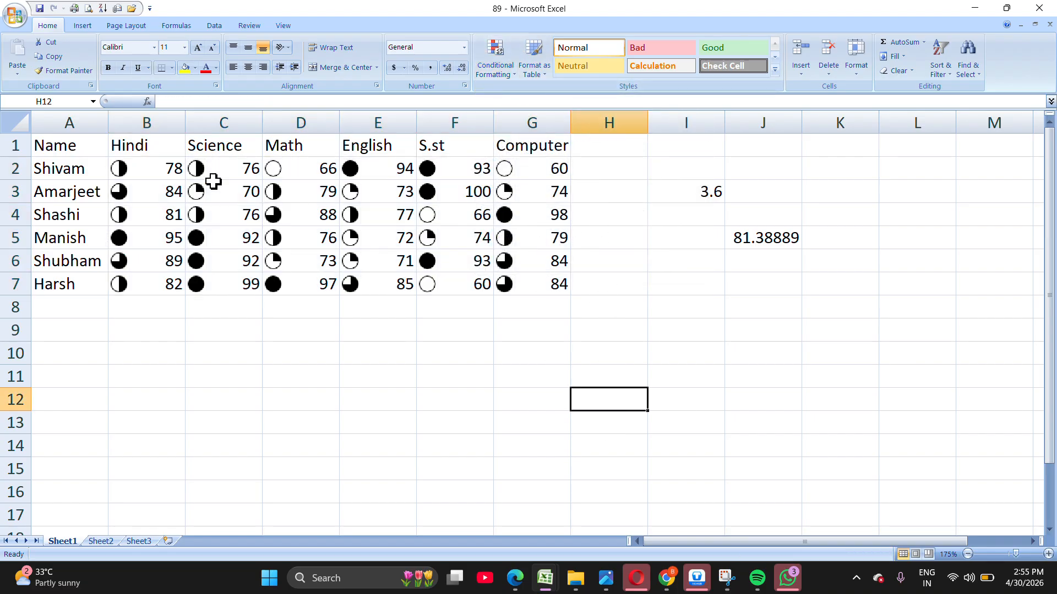
- Undo all the icon sets applied to the marks in B2:G7 and deselect the range
key("ctrl+z")
key("ctrl+z")
key("ctrl+z")
key("ctrl+z")
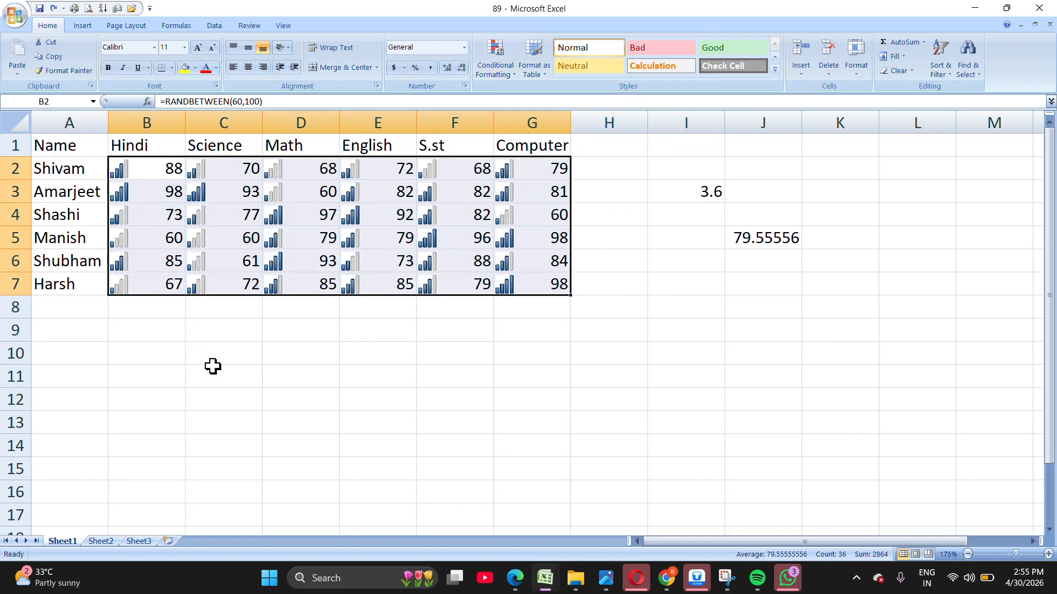
key("ctrl+z")
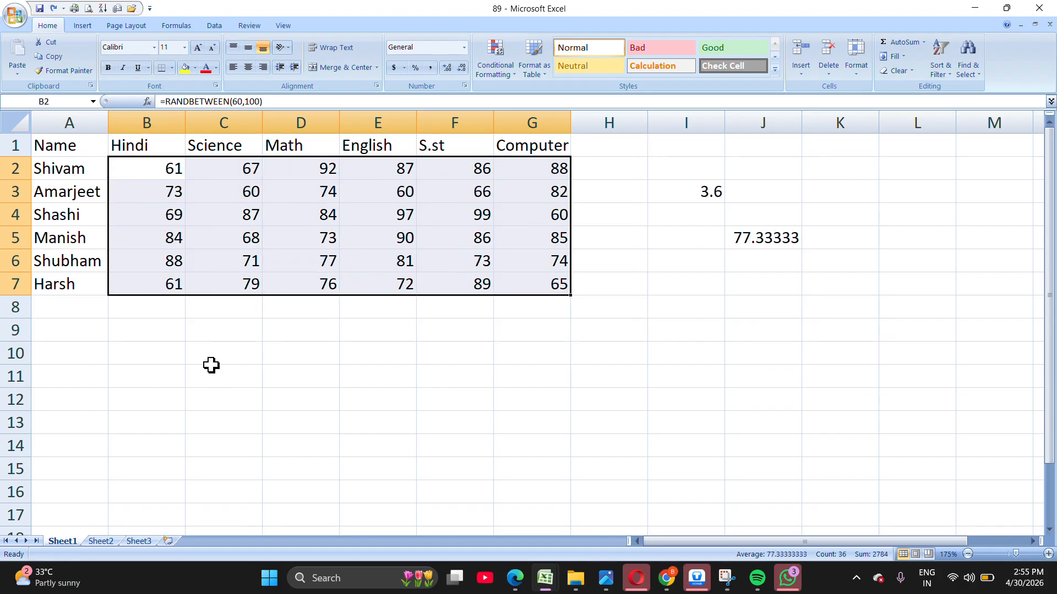
left_click(209, 365)
- Format A1:G7 as a table with headers, using the green style in the first row of the Medium group
left_click_drag(68, 148, 552, 285)
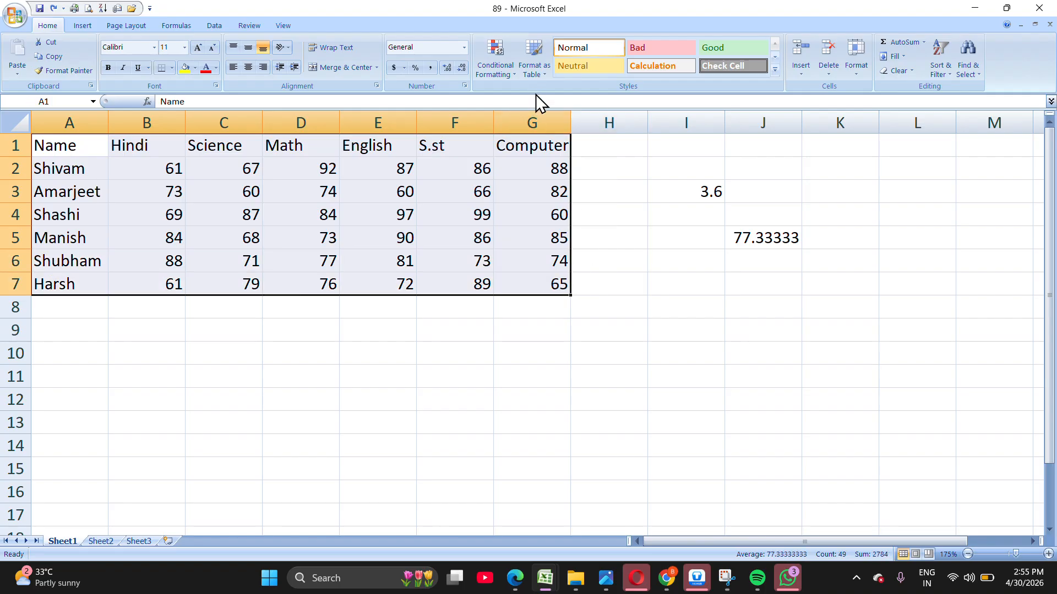
left_click(536, 74)
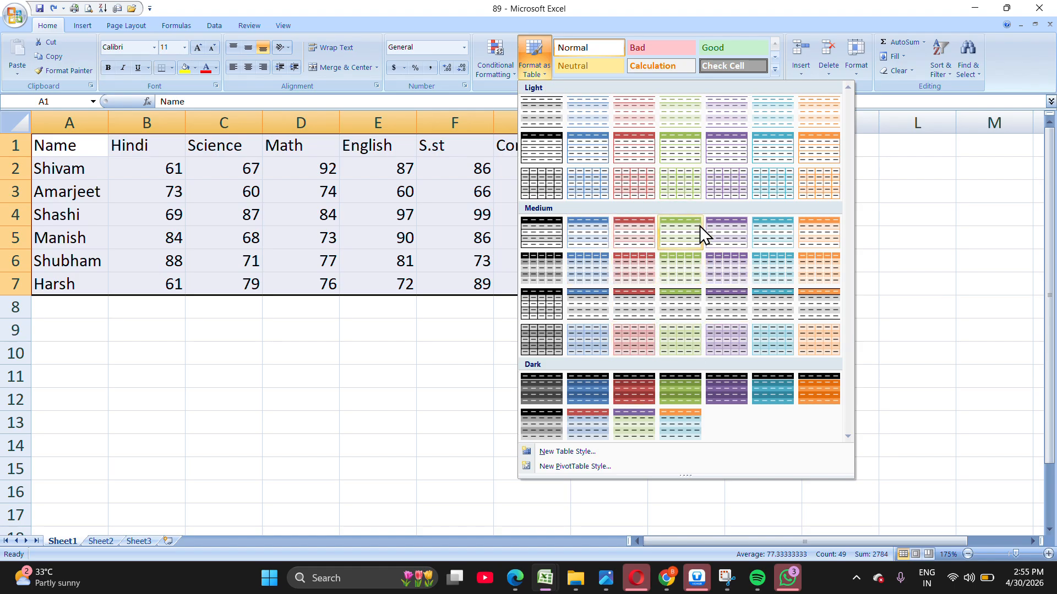
left_click(686, 224)
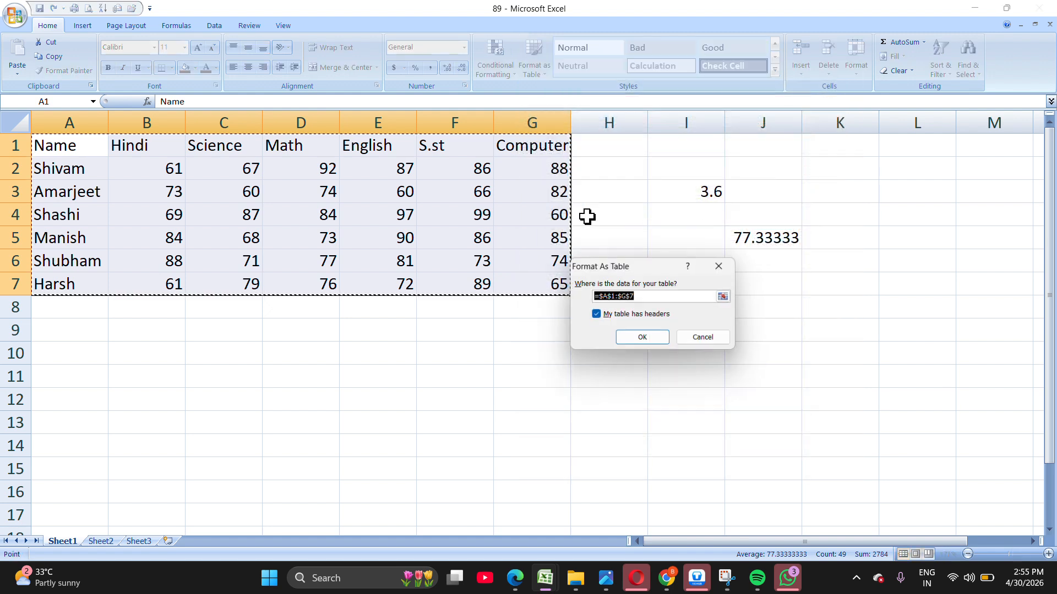
left_click(633, 338)
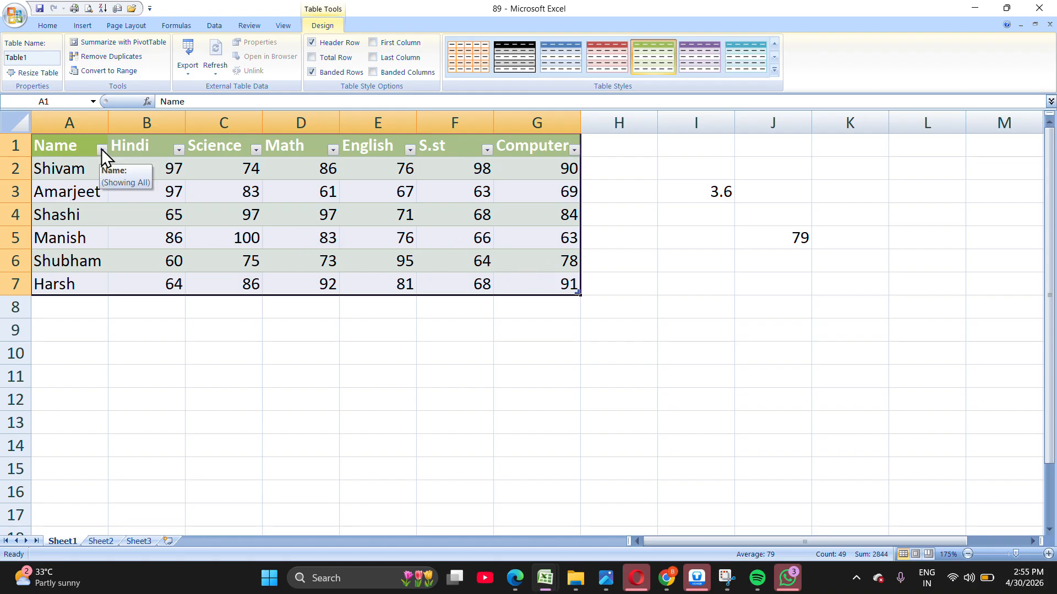
- Filter the Name column to show only the two students in rows 5 and 6
left_click(102, 149)
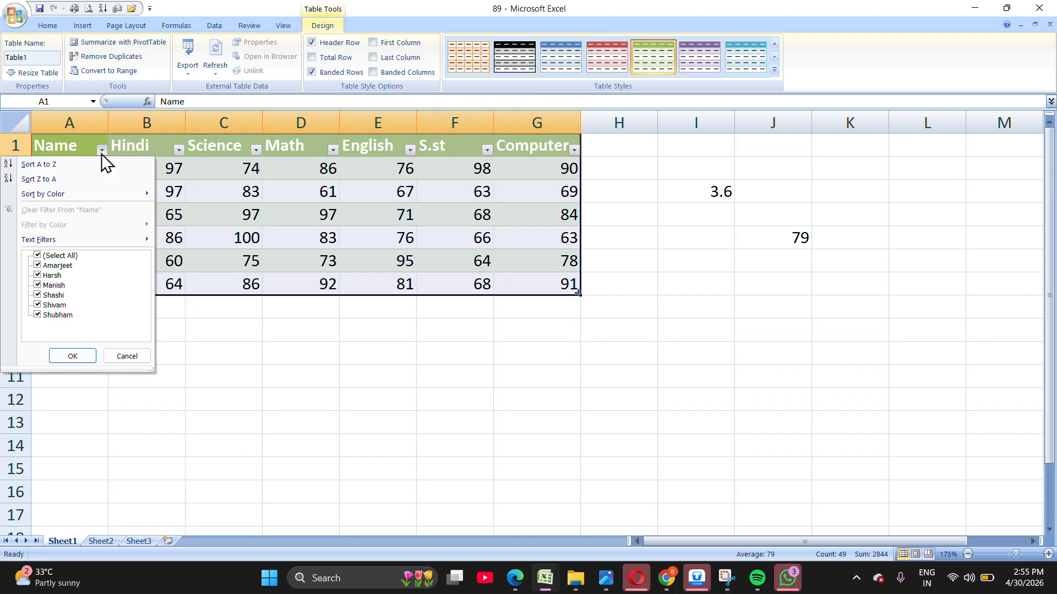
left_click(38, 255)
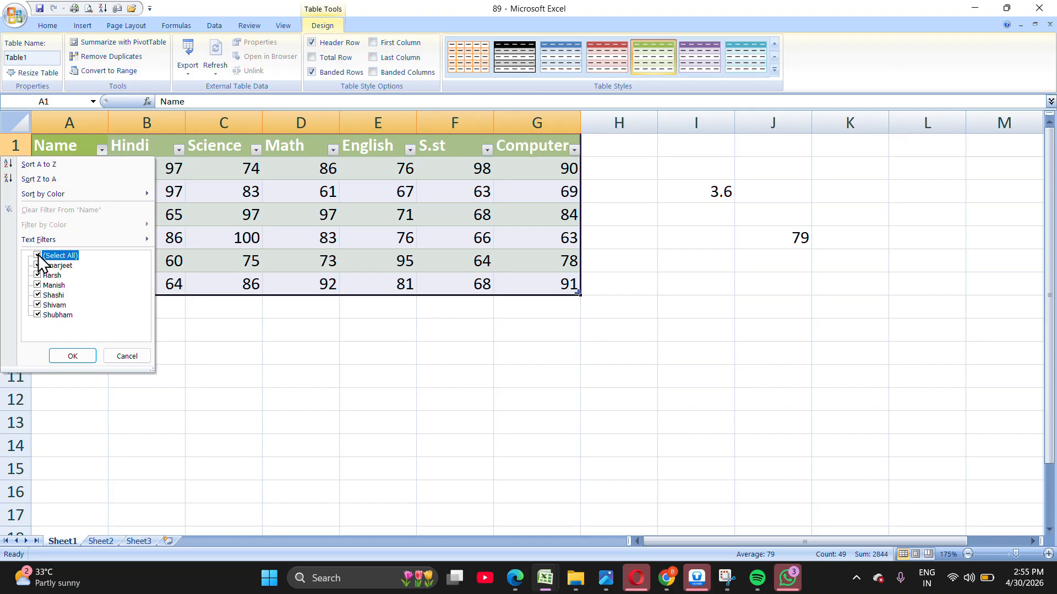
left_click(41, 286)
left_click(38, 315)
left_click(78, 356)
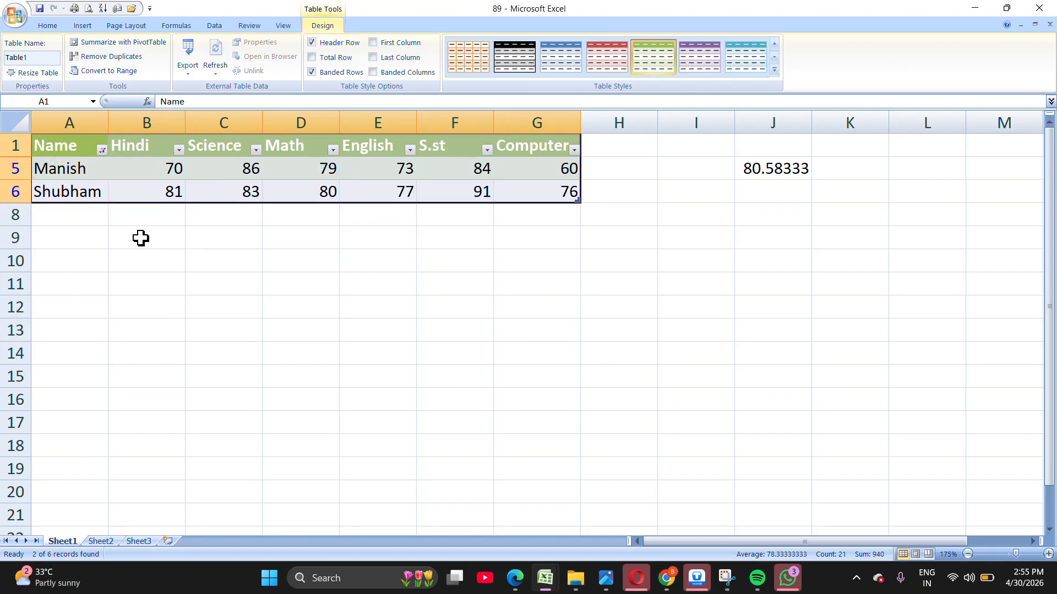
- Reset the Name column filter to show all students
left_click(102, 150)
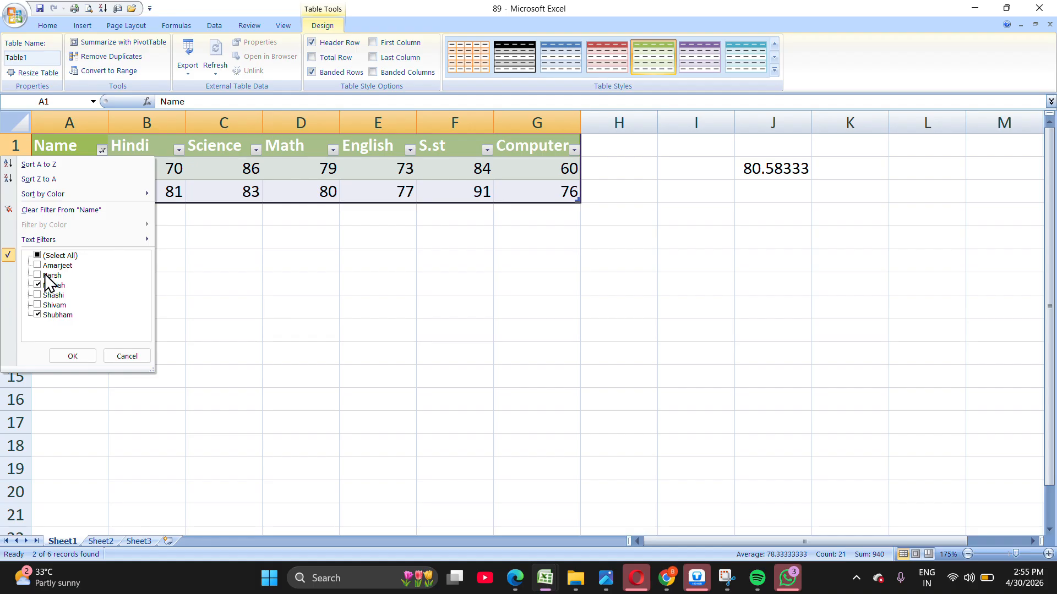
left_click(38, 256)
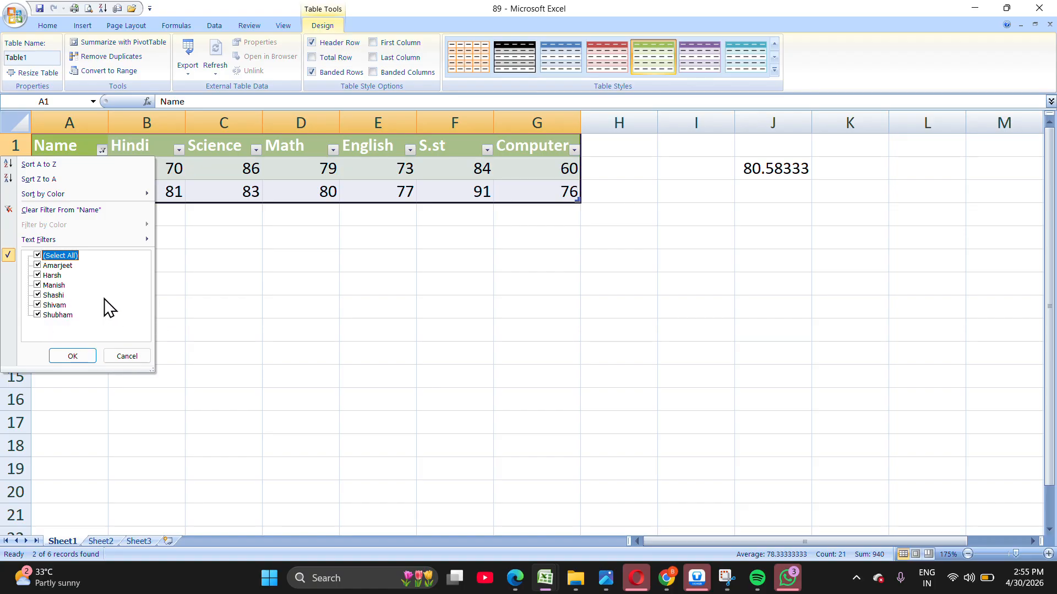
left_click(78, 360)
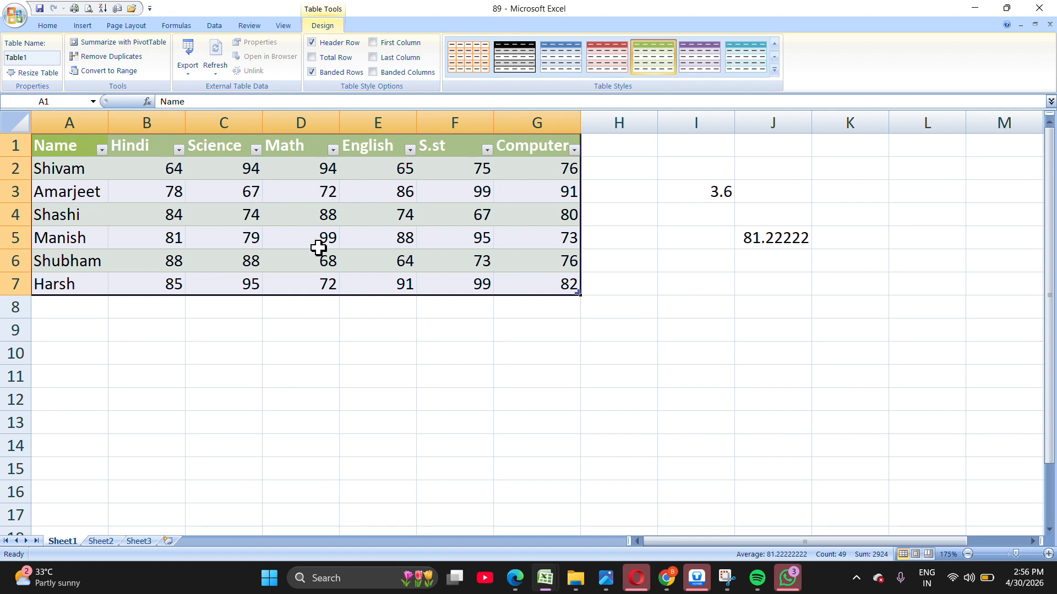
left_click(776, 70)
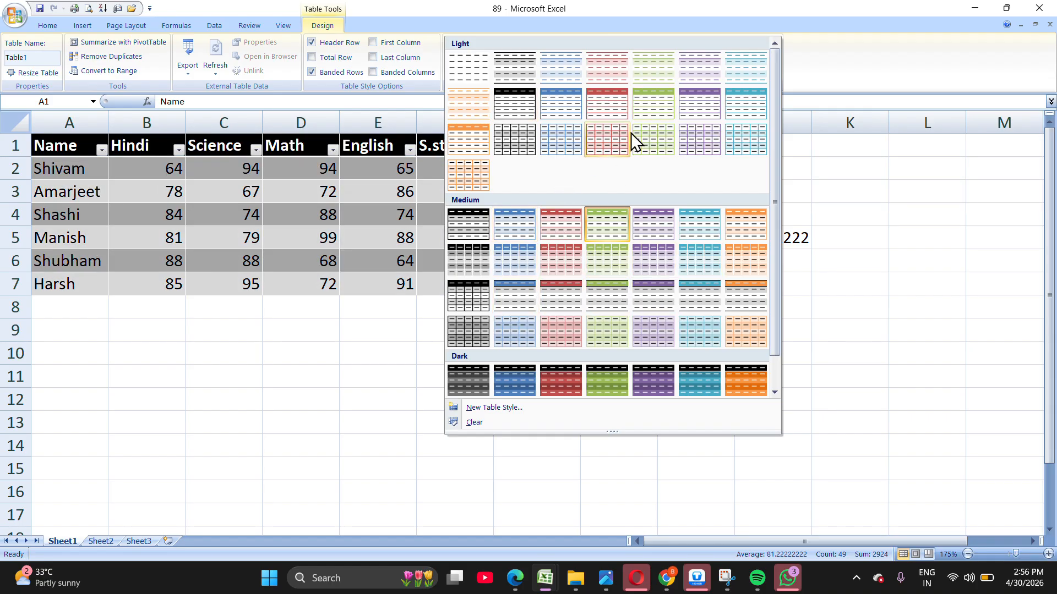
left_click(860, 219)
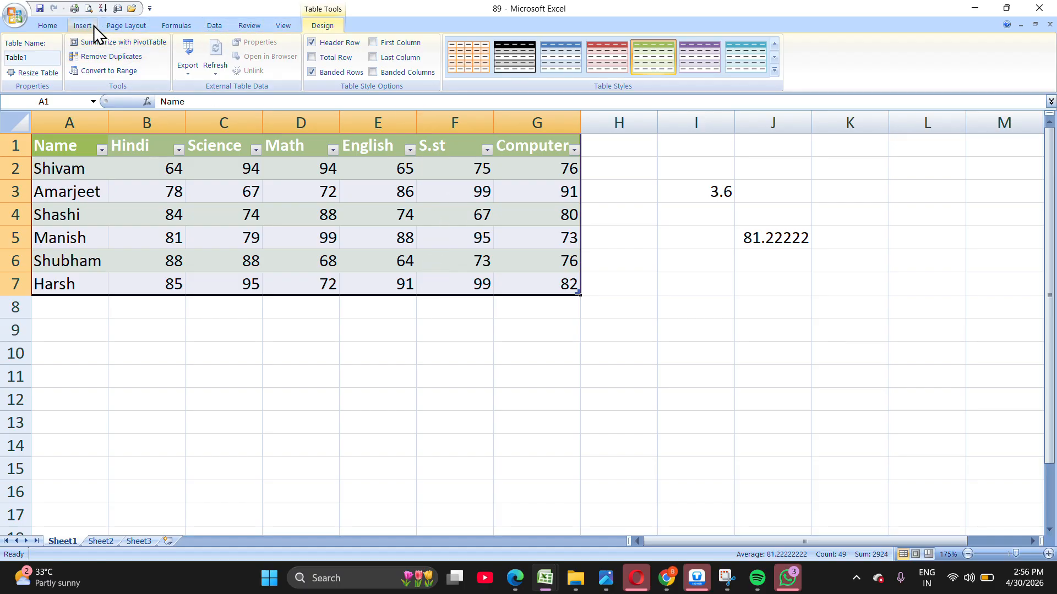
left_click(51, 25)
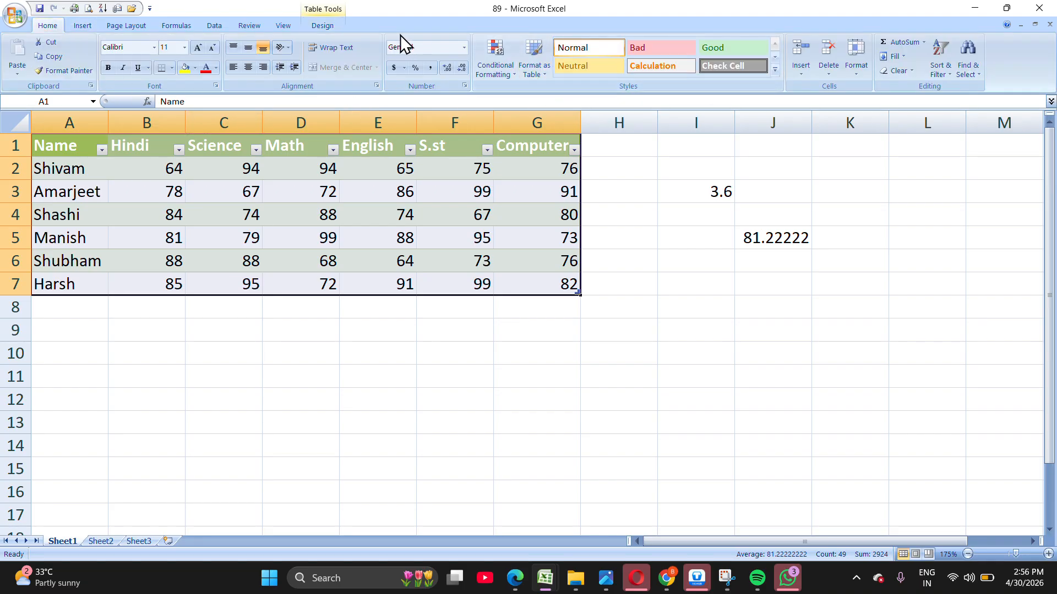
left_click(533, 67)
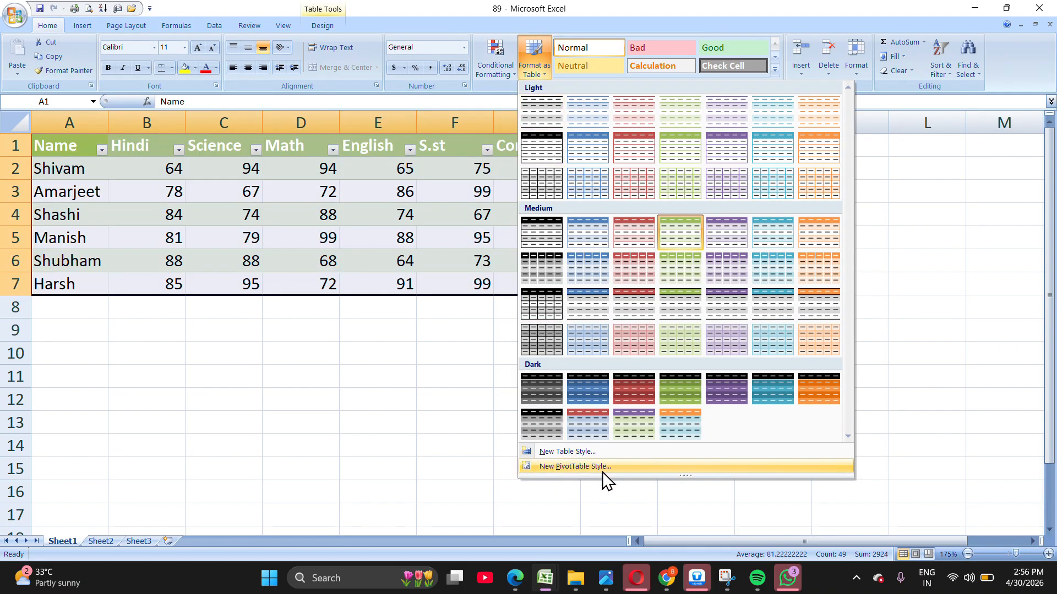
left_click(966, 352)
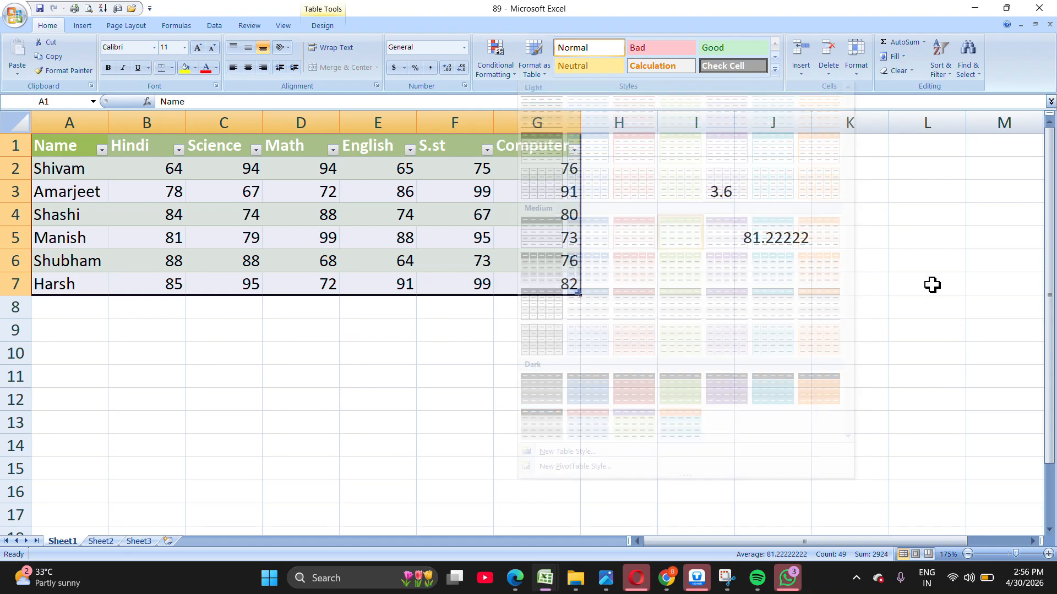
left_click(862, 76)
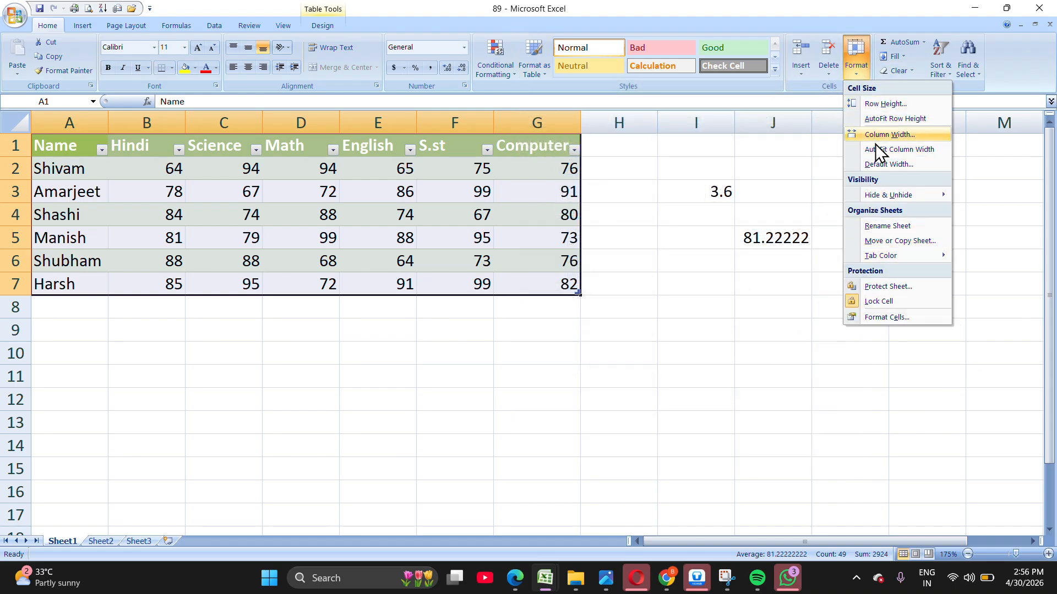
left_click(777, 192)
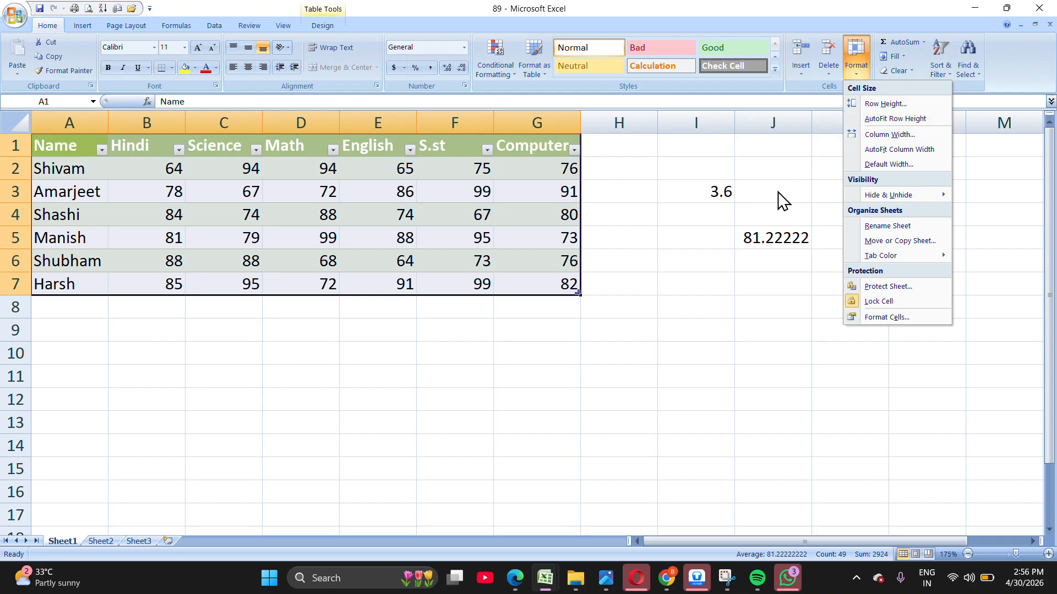
left_click(892, 56)
left_click(820, 164)
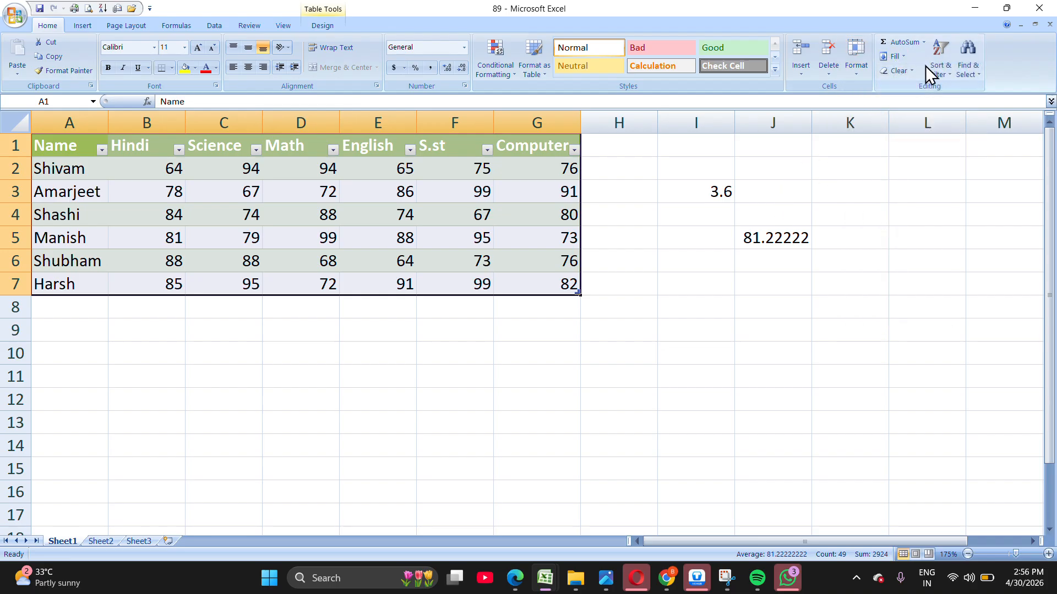
- Turn the table's header filter off and on again, and select the empty cell L1
left_click(942, 68)
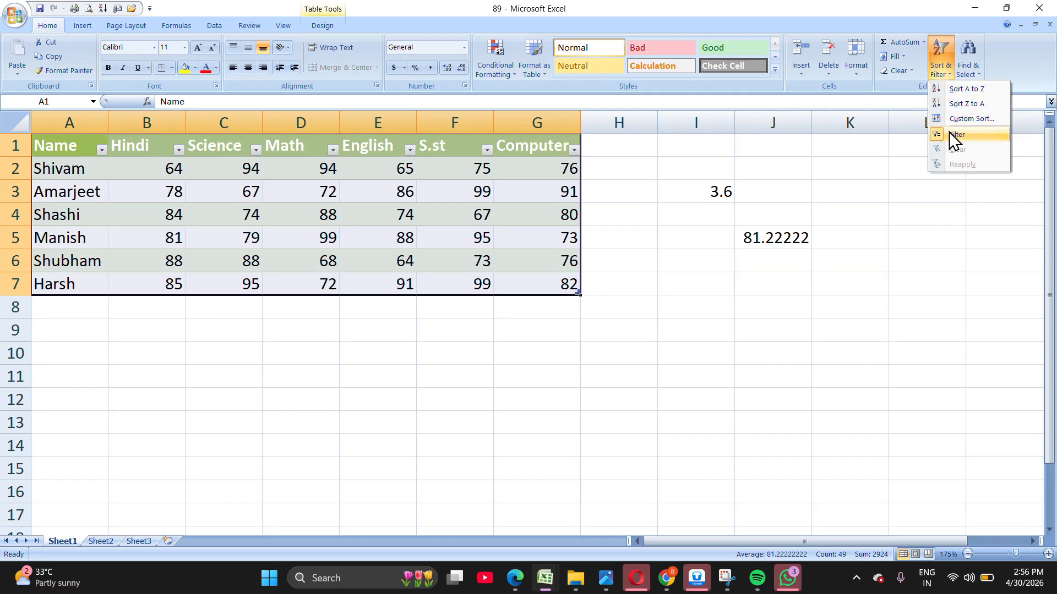
left_click(955, 134)
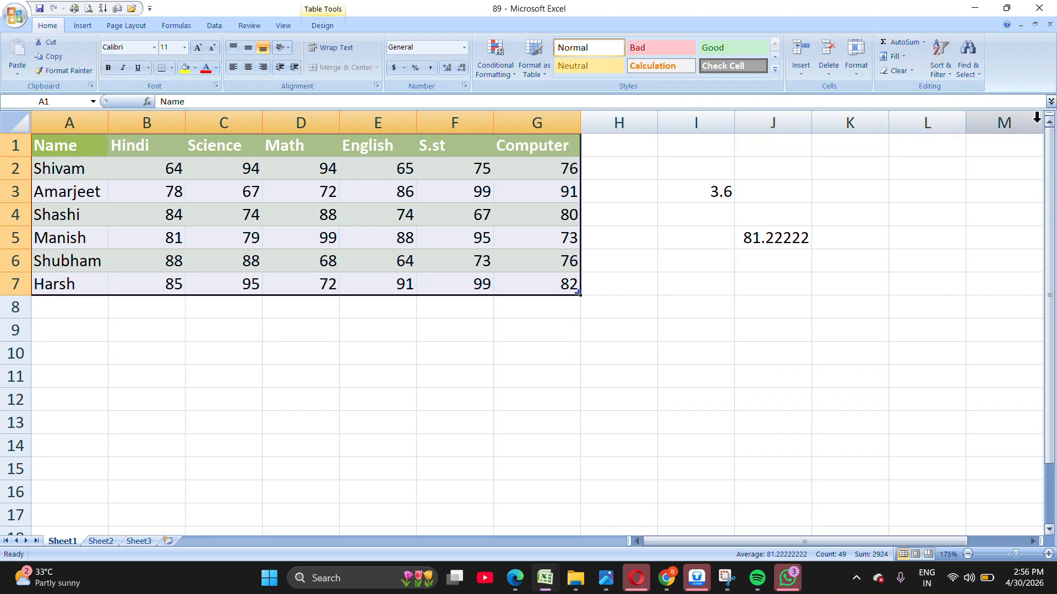
left_click(941, 71)
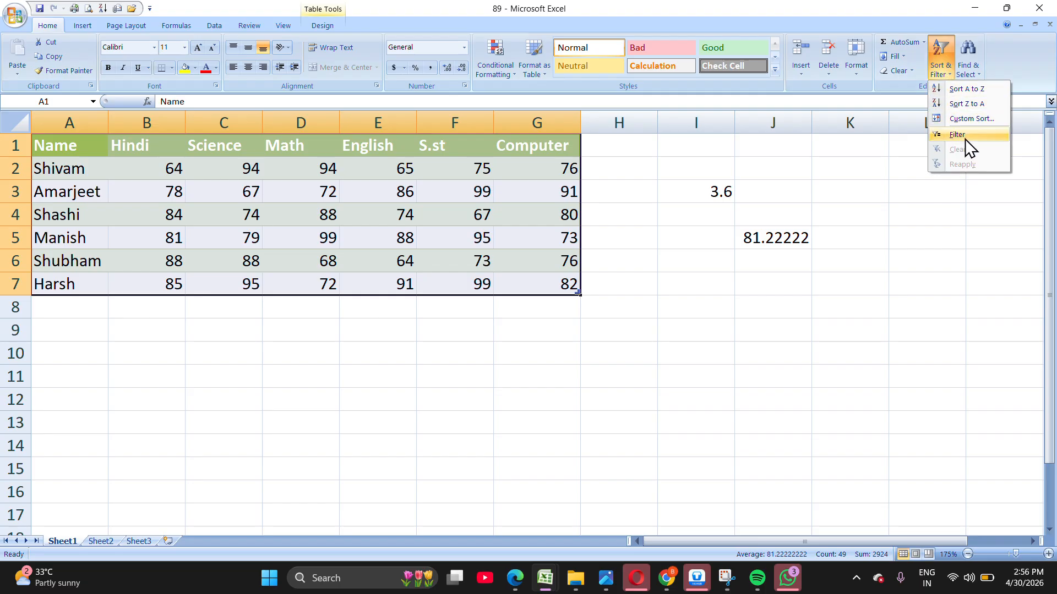
left_click(965, 138)
left_click(965, 141)
- Try to apply a filter with the empty cell L1 outside the table selected
left_click(942, 69)
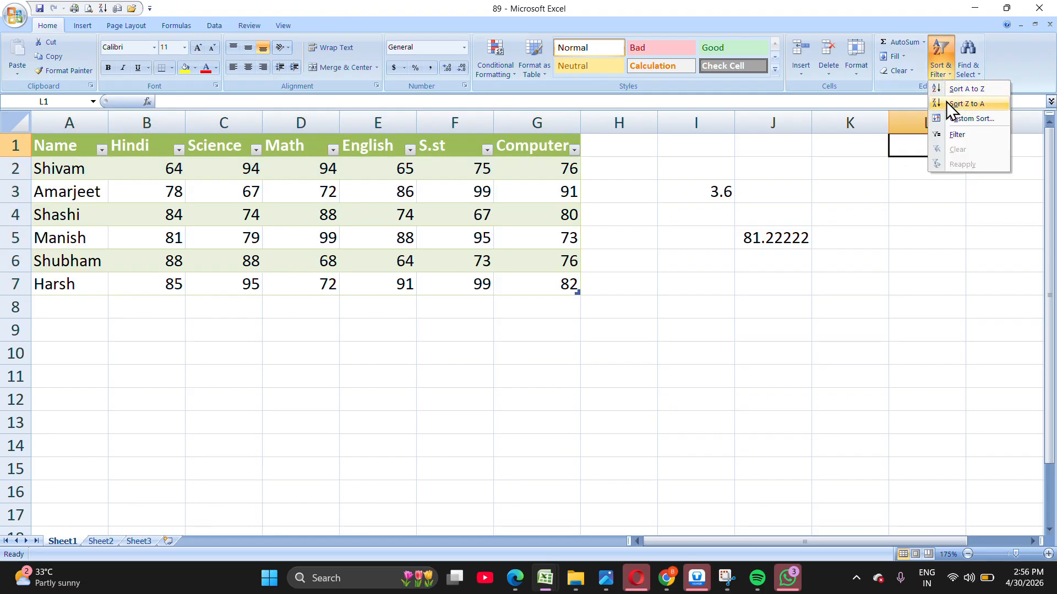
left_click(956, 136)
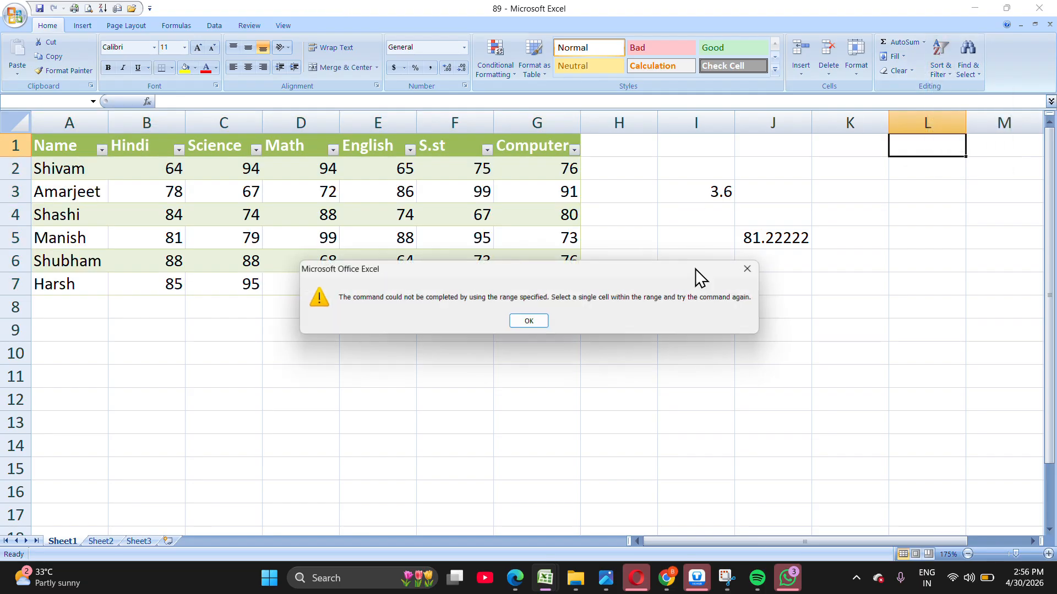
left_click(751, 271)
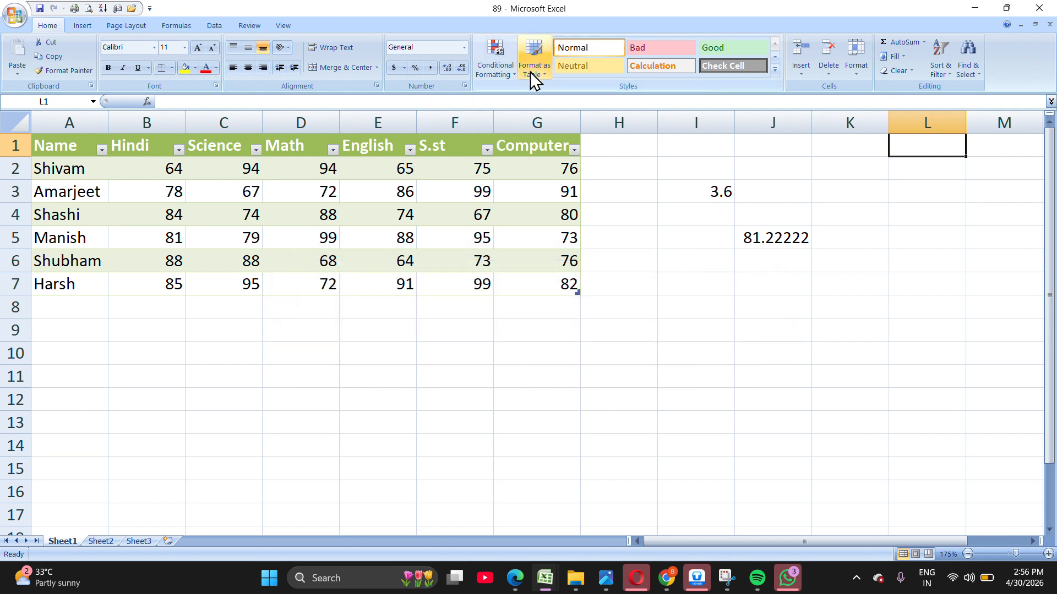